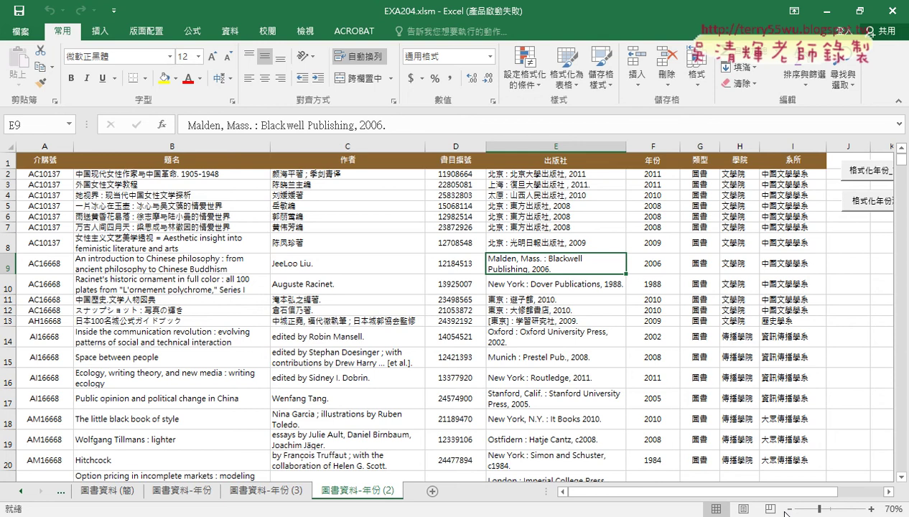
# - Switch to the 圖書資料 (簡) sheet and clear all filters with the 篩選復原 button
pyautogui.click(578, 328)
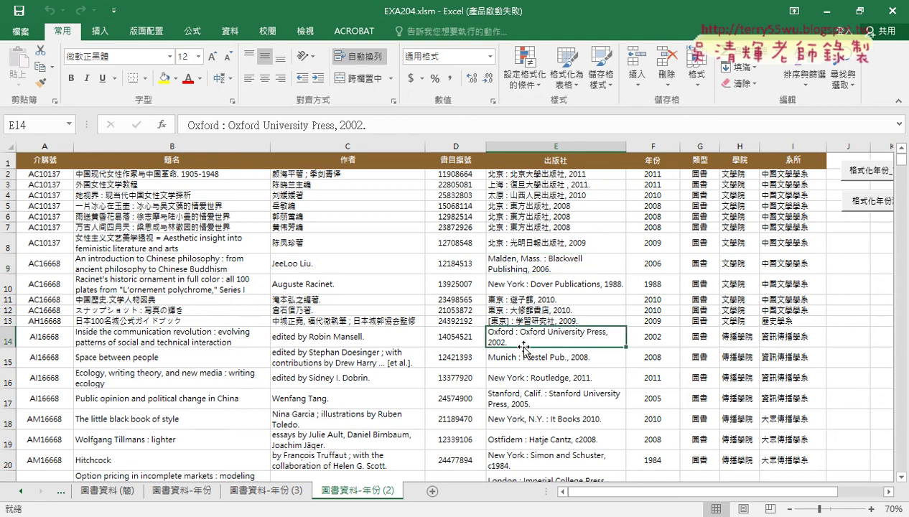
pyautogui.click(106, 490)
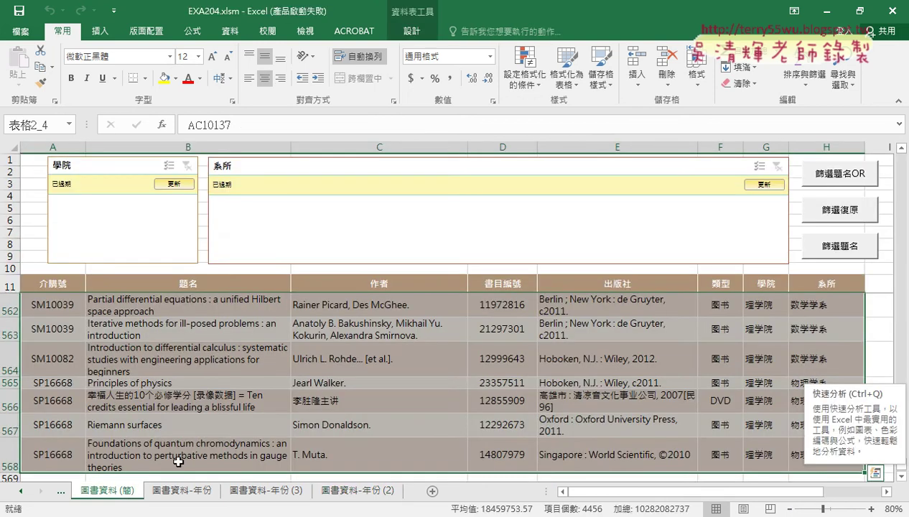
pyautogui.scroll(-1, 659, 306)
pyautogui.scroll(-1, 618, 309)
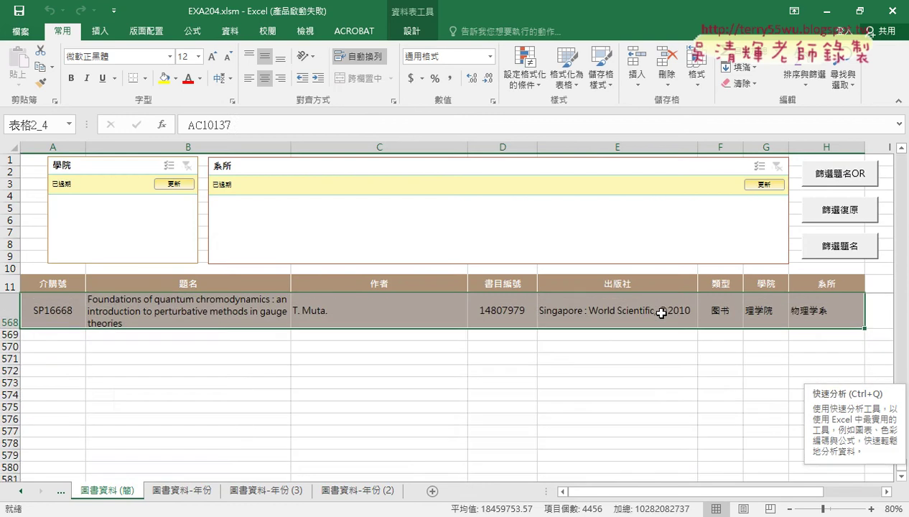
pyautogui.scroll(5, 402, 310)
pyautogui.scroll(2, 460, 310)
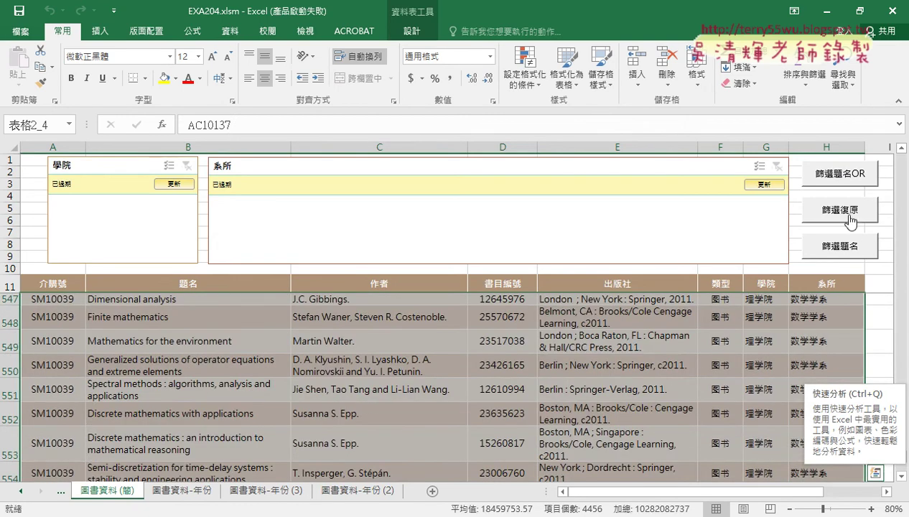
pyautogui.click(844, 215)
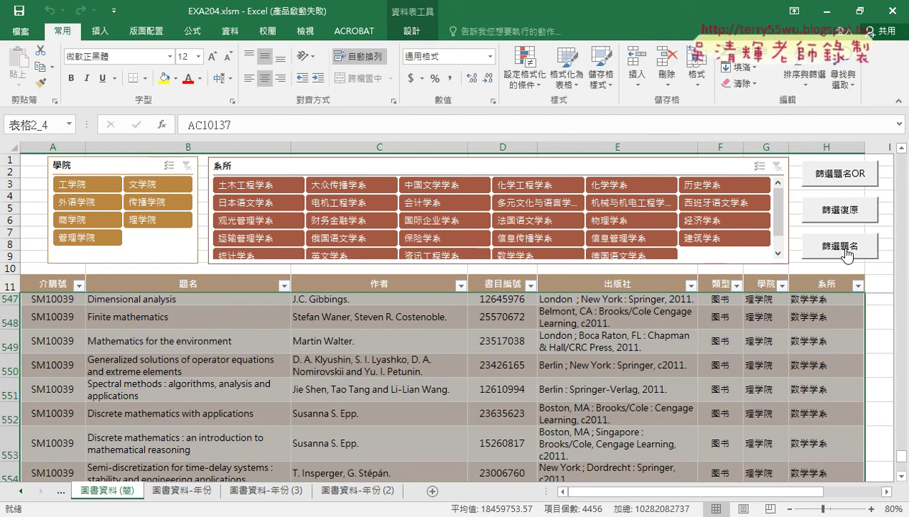
# - Scroll back to the top of the table and select cells A12 to C12 of the first book
pyautogui.click(250, 310)
pyautogui.scroll(5, 250, 306)
pyautogui.scroll(5, 249, 306)
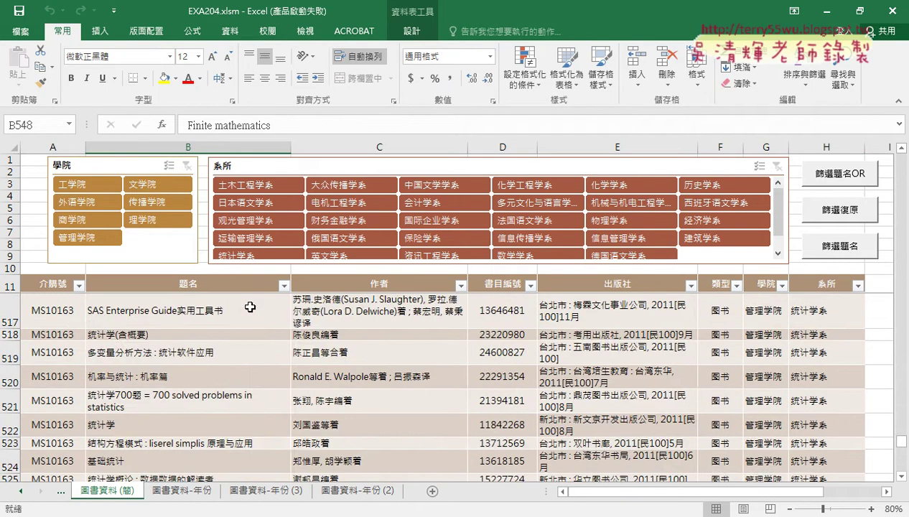
pyautogui.scroll(5, 249, 307)
pyautogui.moveTo(903, 444); pyautogui.dragTo(903, 136)
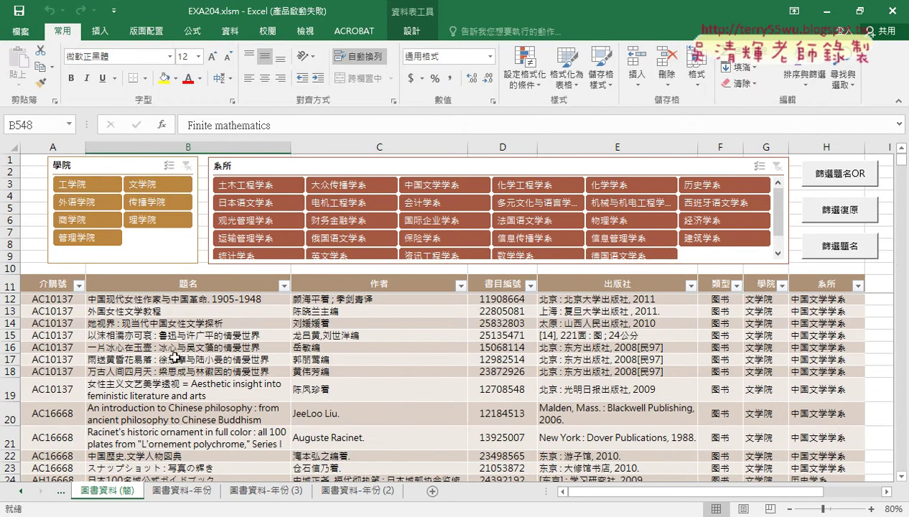
pyautogui.click(201, 313)
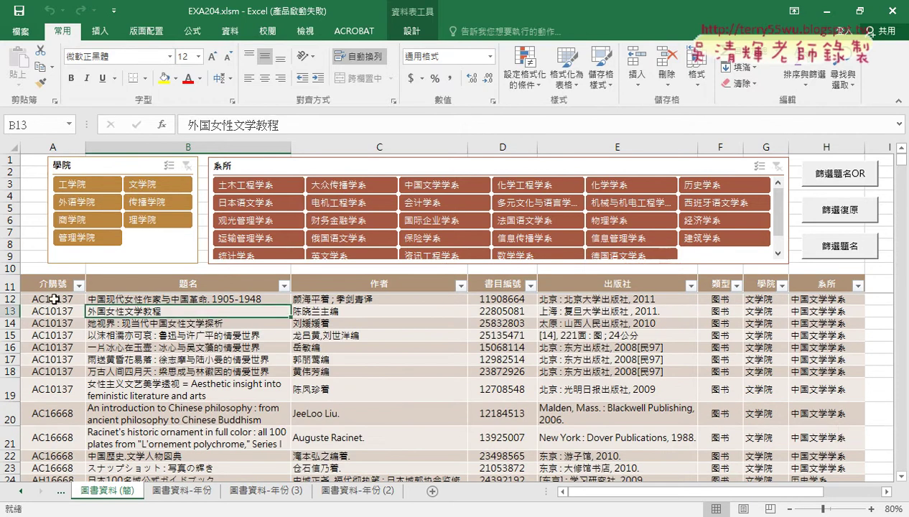
pyautogui.moveTo(54, 299); pyautogui.dragTo(398, 299)
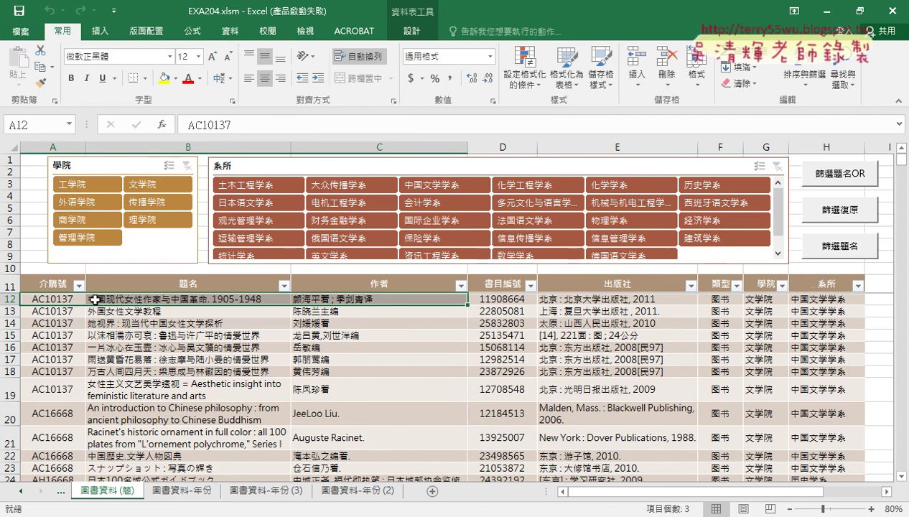
# - Filter titles by the keyword 中國 via 篩選題名 (0 of 557 match), then restore all rows
pyautogui.click(819, 253)
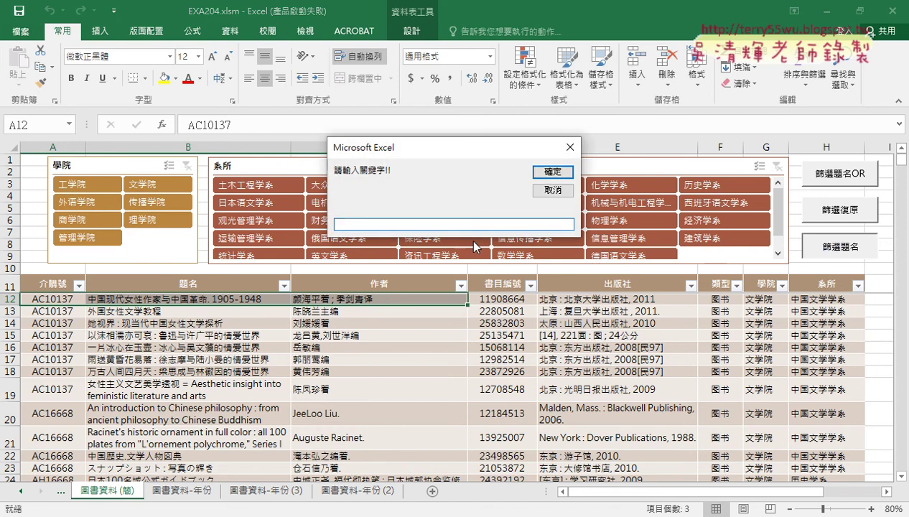
pyautogui.write(',x')
pyautogui.press('Return')
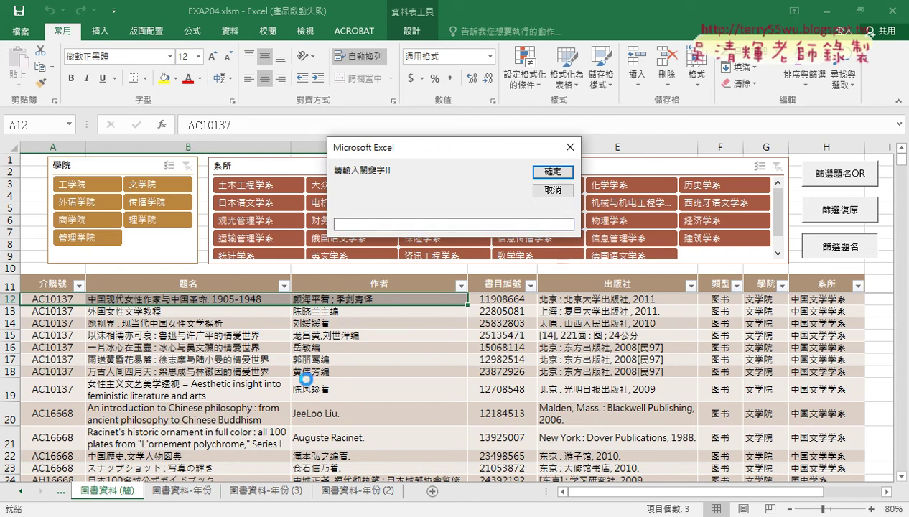
pyautogui.write('ㄓㄨㄥ')
pyautogui.press('space')
pyautogui.press('6')
pyautogui.click(552, 172)
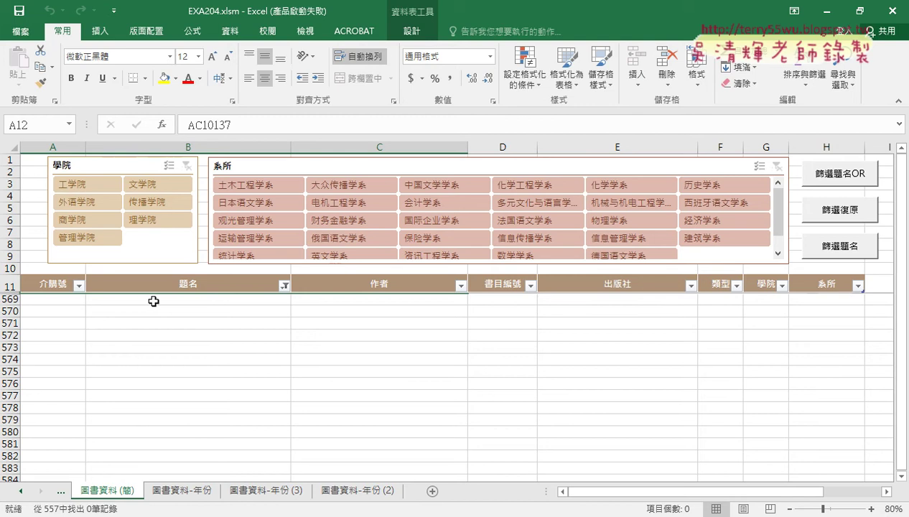
pyautogui.click(853, 226)
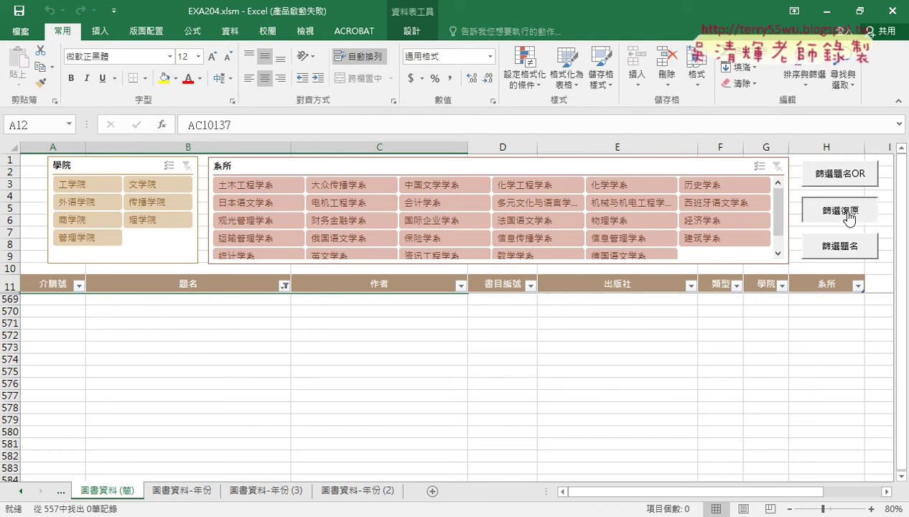
# - Select the entire book table from header cell A11 and bring up the 校閱 conversion tools
pyautogui.click(97, 301)
pyautogui.doubleClick(96, 302)
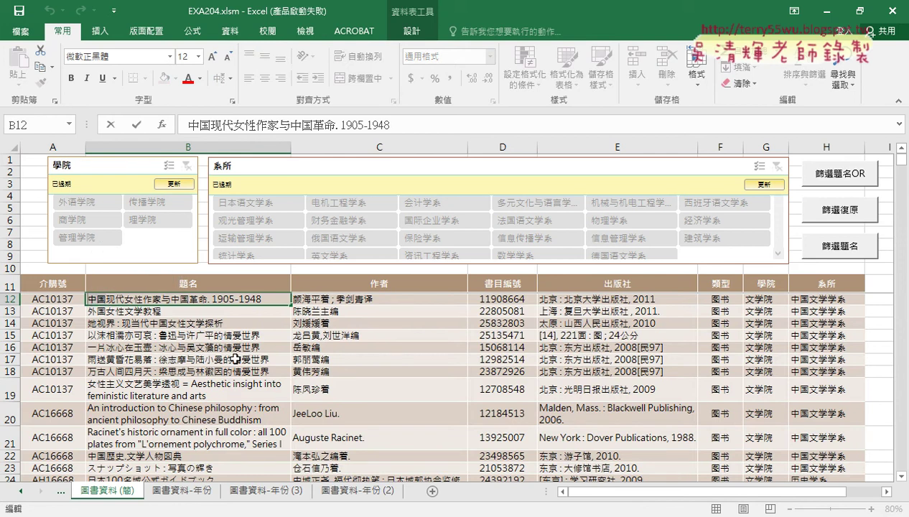
pyautogui.click(53, 280)
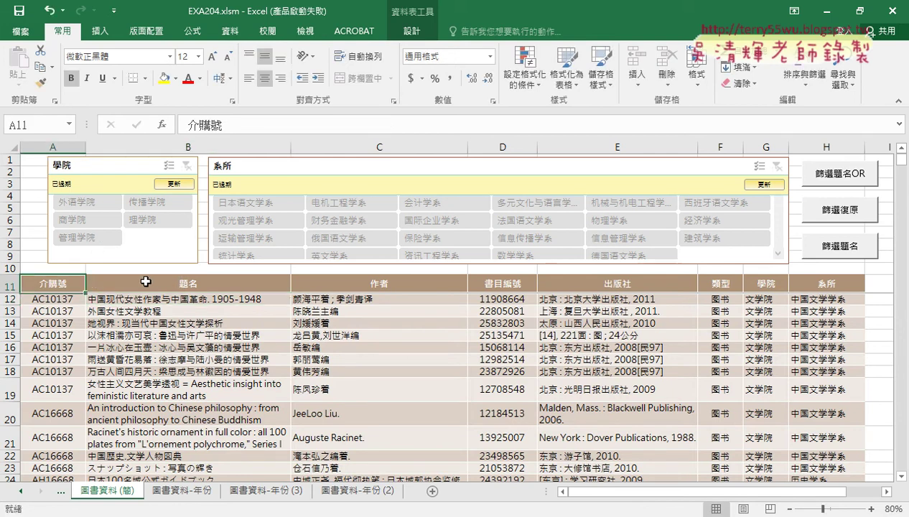
pyautogui.hotkey('ctrl', 'shift', 'Right')
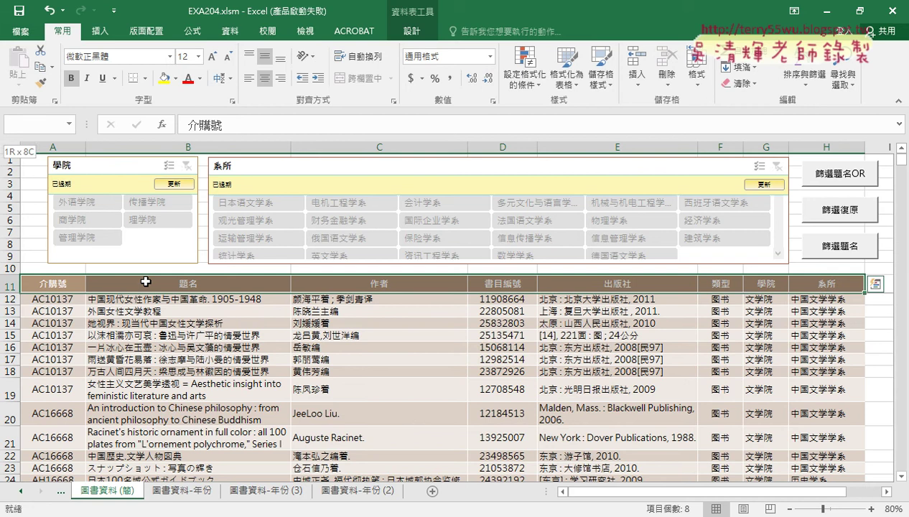
pyautogui.hotkey('ctrl', 'shift', 'Down')
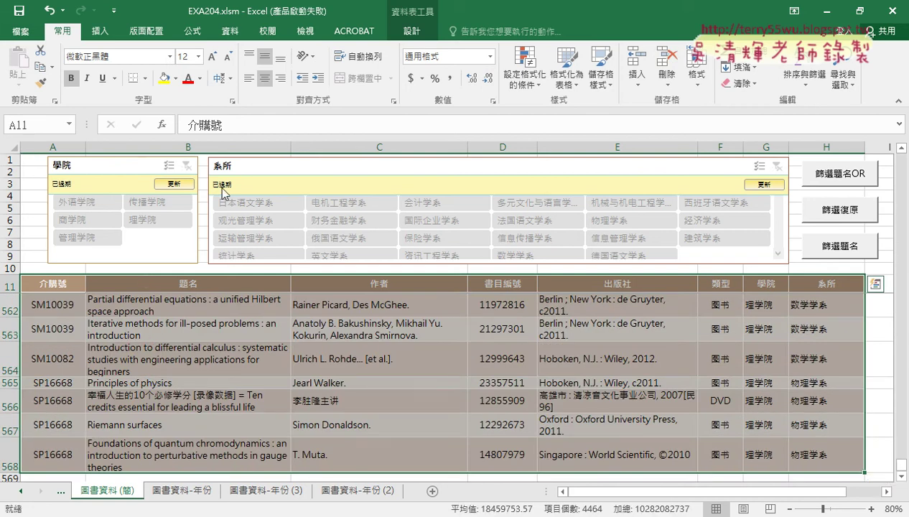
pyautogui.click(264, 35)
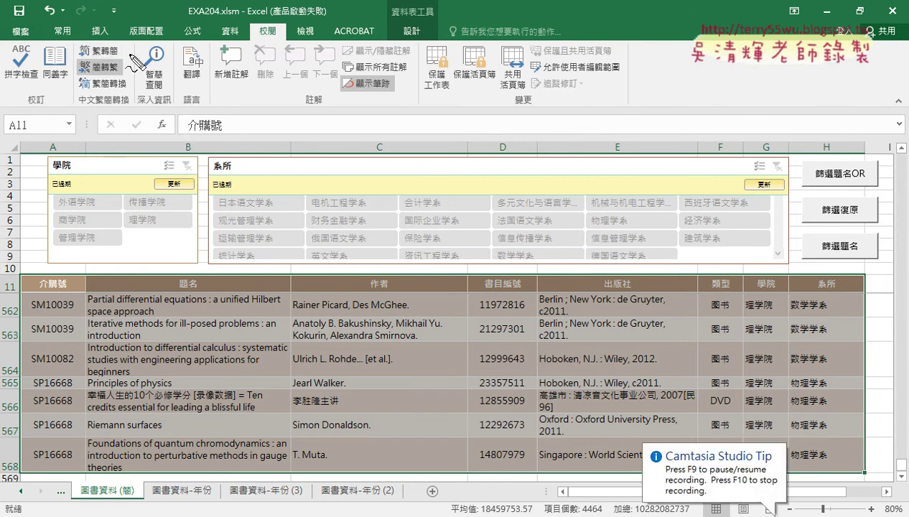
pyautogui.moveTo(132, 79)
pyautogui.mouseDown()
pyautogui.moveTo(135, 63)
pyautogui.moveTo(135, 79)
pyautogui.mouseUp()
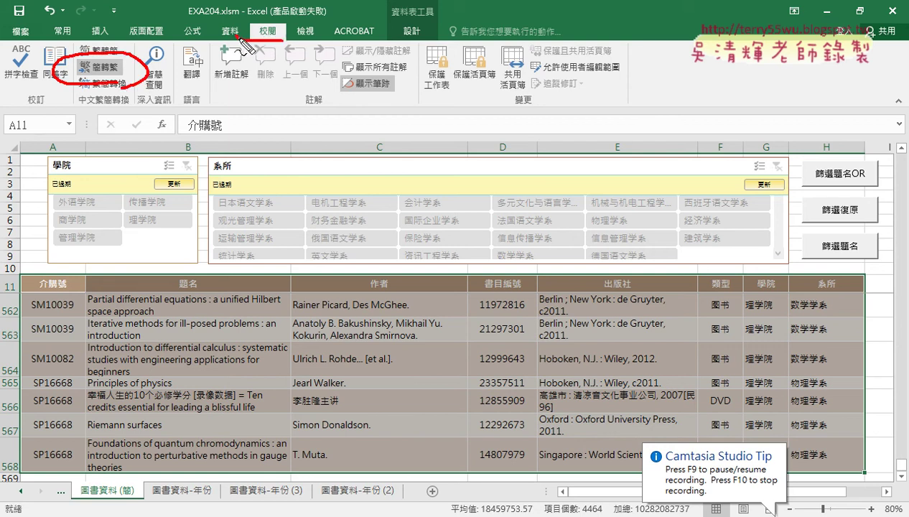
pyautogui.moveTo(283, 32); pyautogui.dragTo(273, 41)
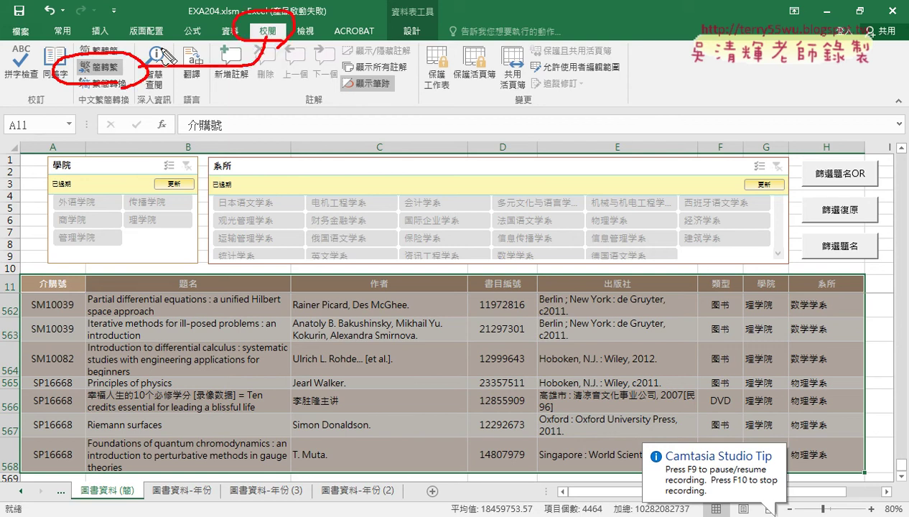
pyautogui.moveTo(121, 70); pyautogui.dragTo(281, 42)
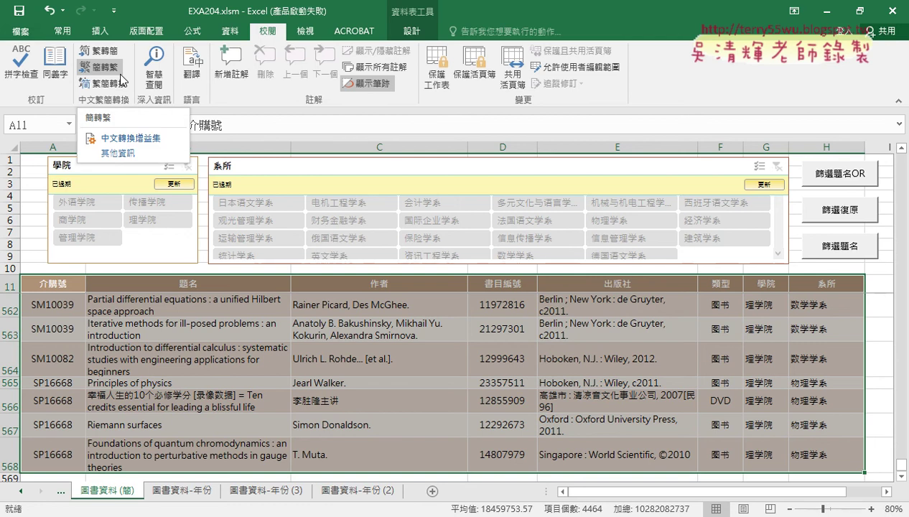
# - Copy the whole book table starting at A11 to the clipboard and open the Start menu
pyautogui.click(197, 351)
pyautogui.click(57, 288)
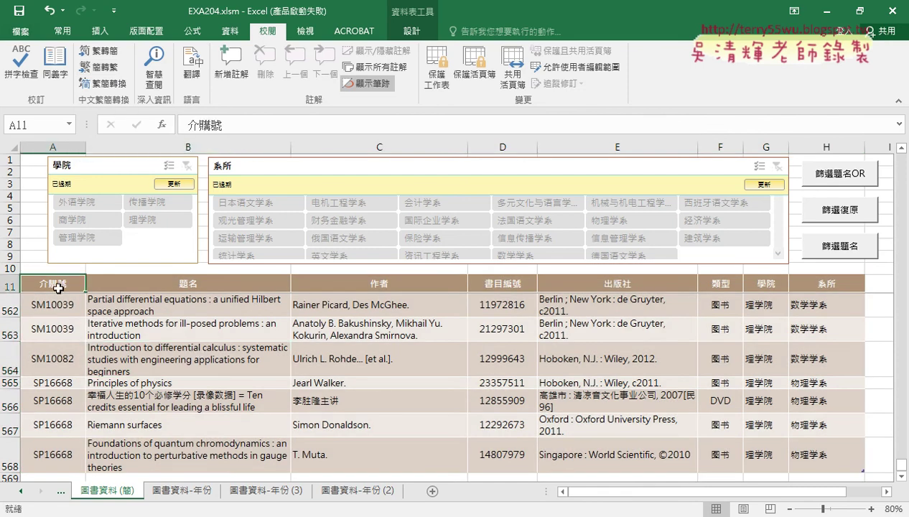
pyautogui.hotkey('ctrl', 'shift', 'Right')
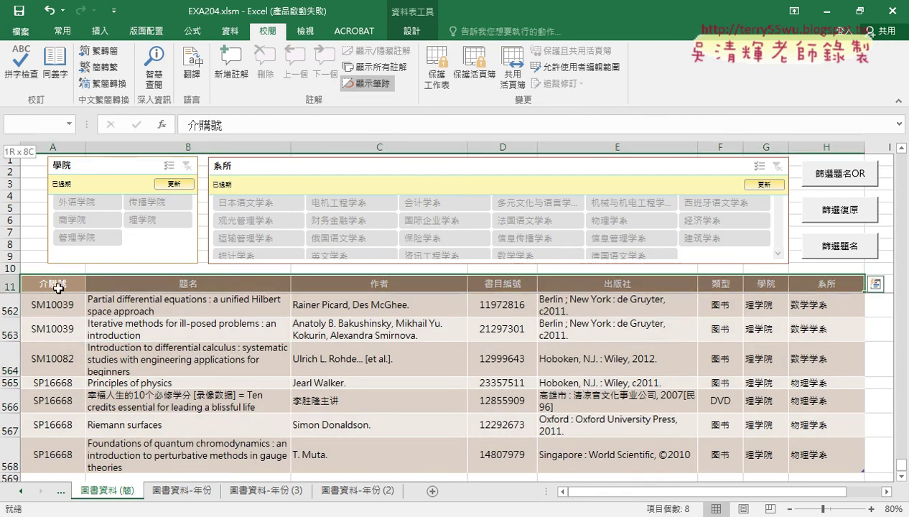
pyautogui.hotkey('ctrl', 'shift', 'Down')
pyautogui.hotkey('ctrl', 'c')
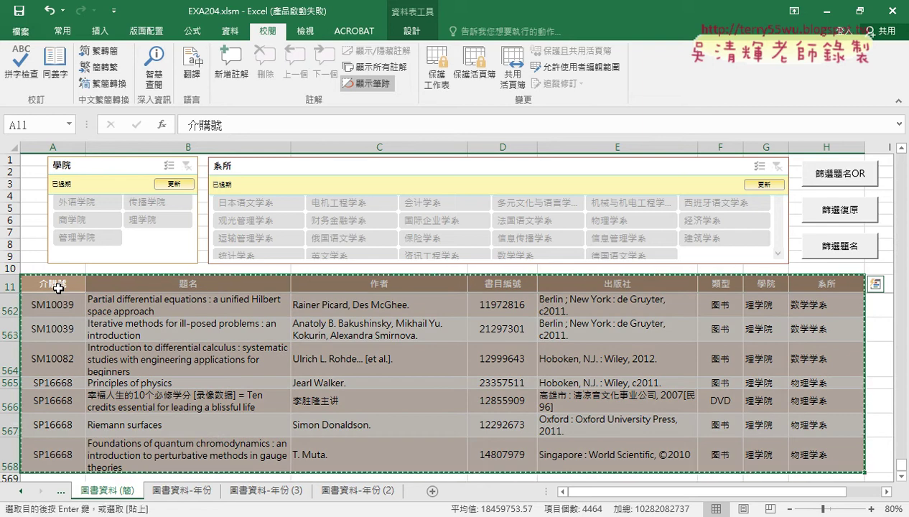
pyautogui.click(61, 287)
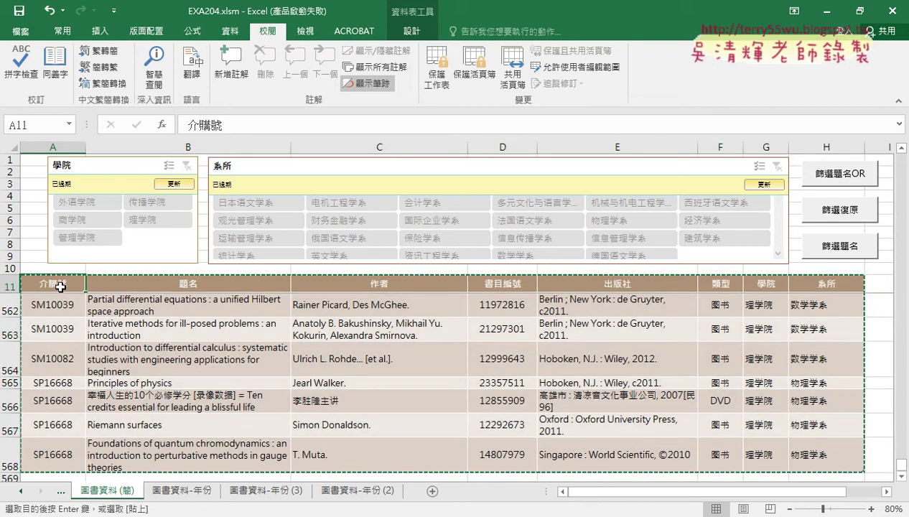
pyautogui.click(61, 286)
pyautogui.hotkey('ctrl', 'shift', 'Down')
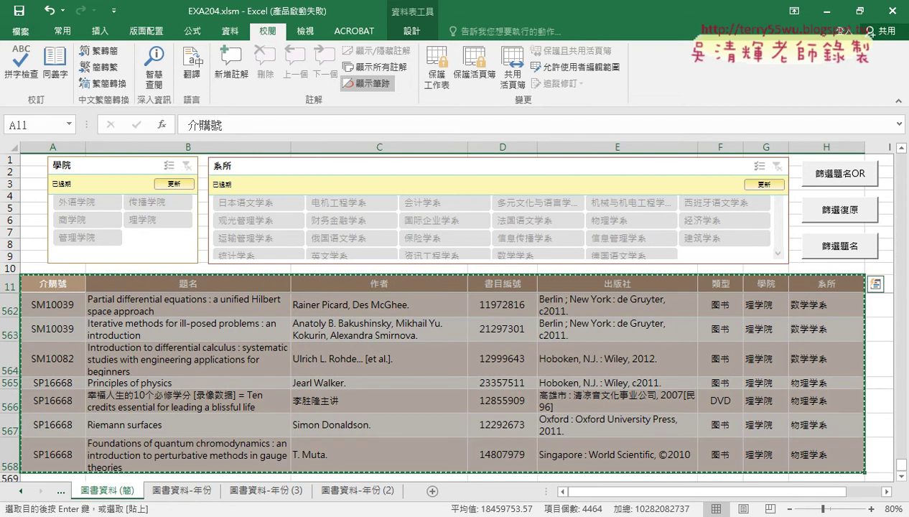
pyautogui.press('super')
# - Scroll the Start menu's app list down to W and launch Word 2016
pyautogui.scroll(-2, 94, 395)
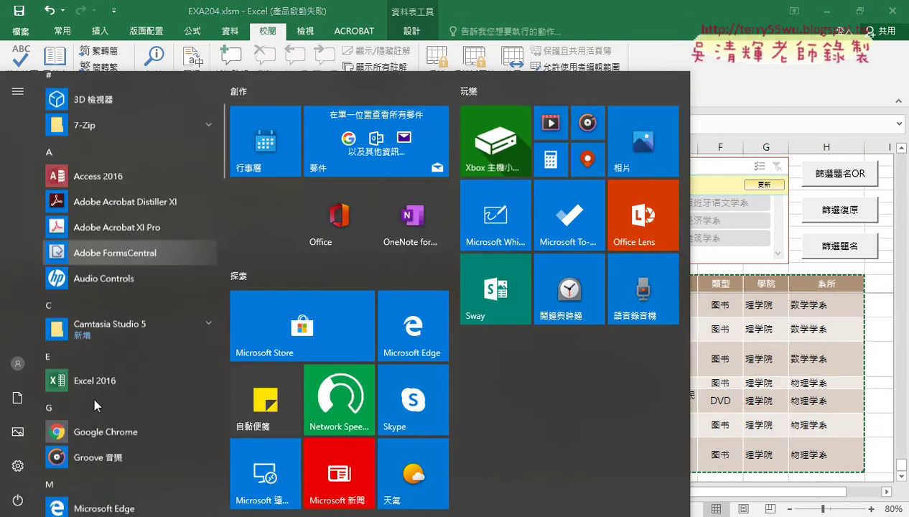
pyautogui.scroll(-2, 94, 395)
pyautogui.scroll(-2, 94, 395)
pyautogui.scroll(-3, 93, 395)
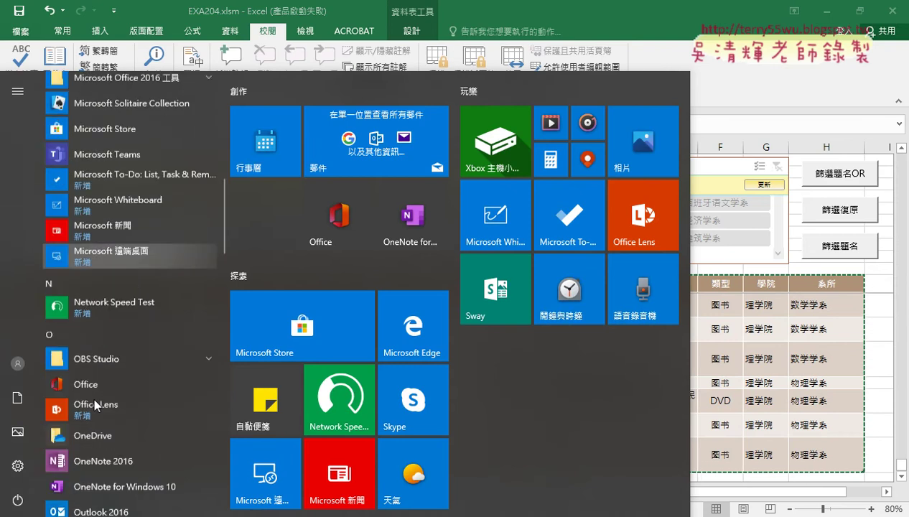
pyautogui.scroll(3, 100, 357)
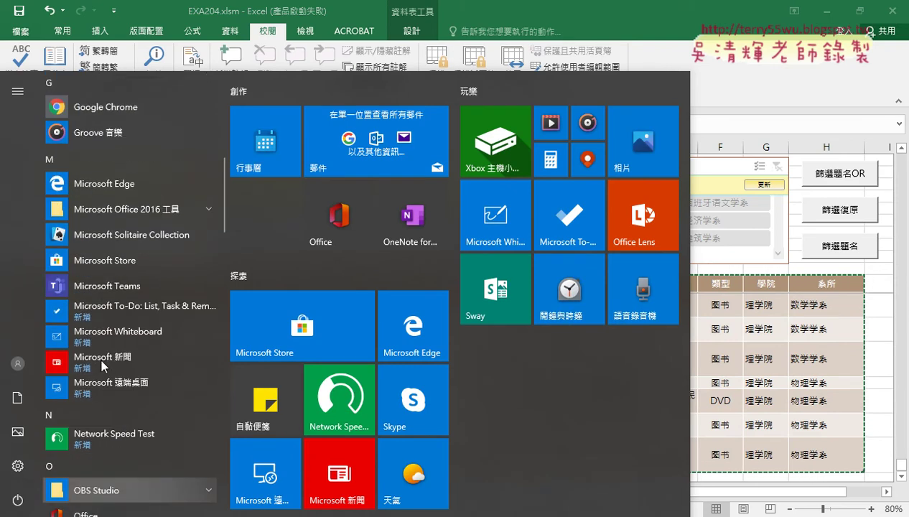
pyautogui.click(153, 212)
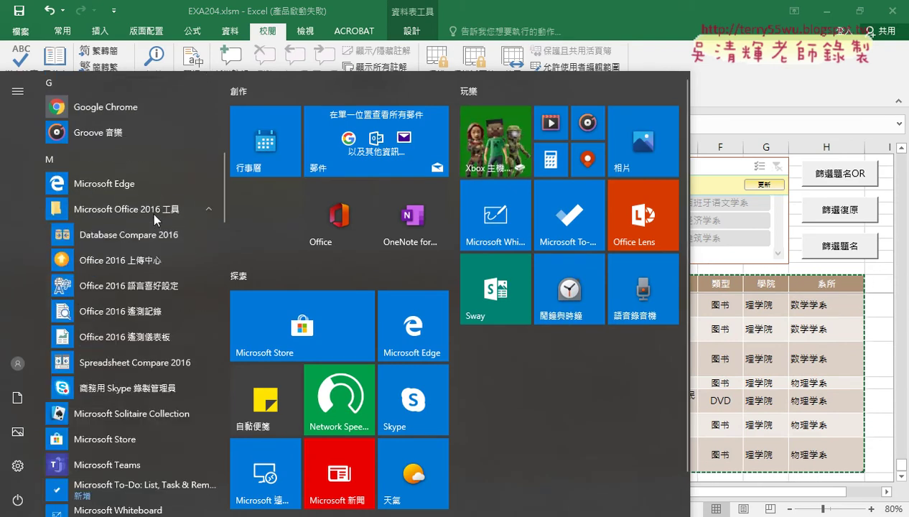
pyautogui.scroll(-4, 158, 273)
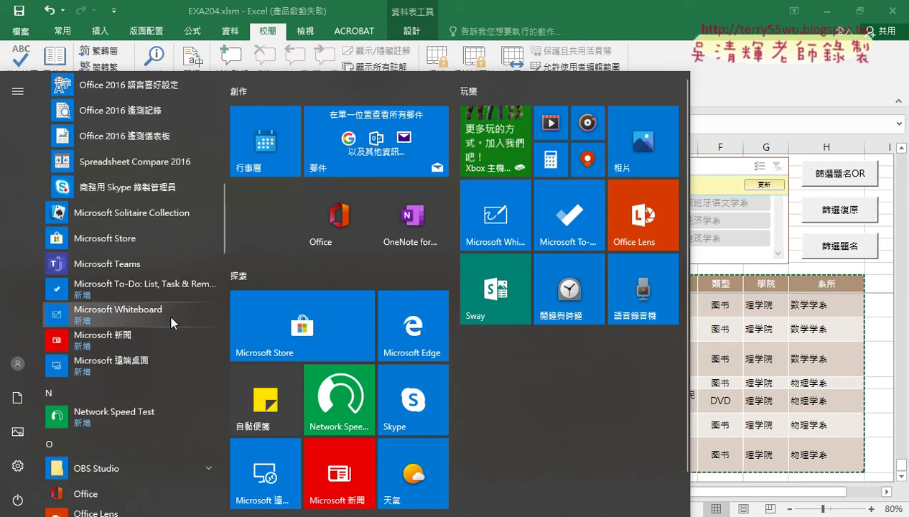
pyautogui.scroll(-2, 171, 323)
pyautogui.scroll(-1, 171, 323)
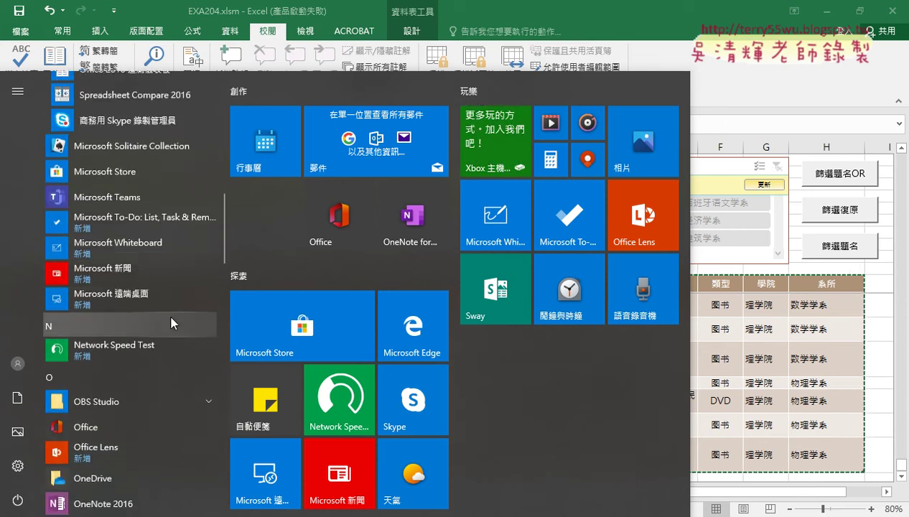
pyautogui.scroll(-3, 171, 323)
pyautogui.scroll(-5, 171, 323)
pyautogui.scroll(-2, 171, 323)
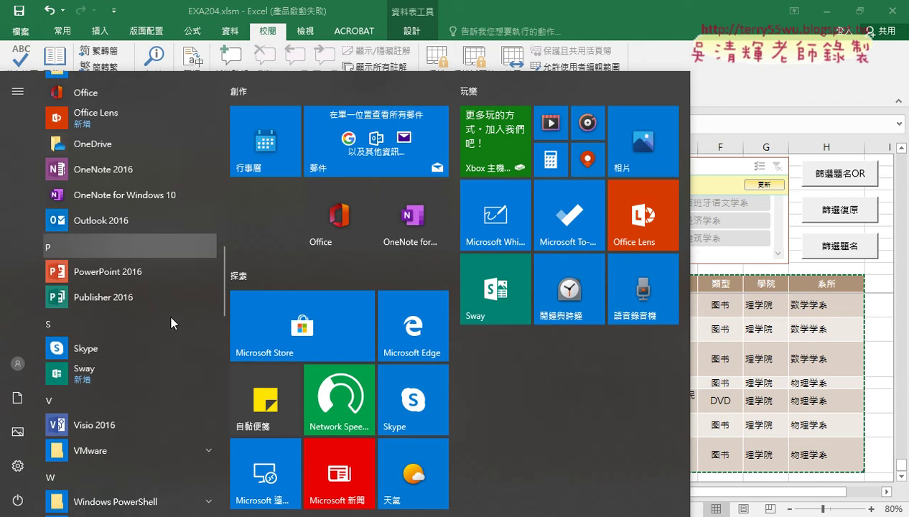
pyautogui.scroll(-3, 171, 323)
pyautogui.scroll(-1, 171, 323)
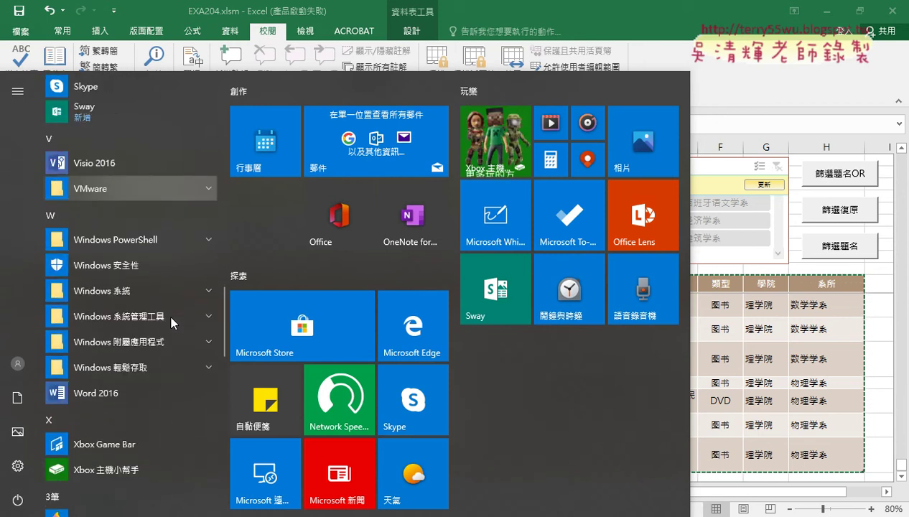
pyautogui.click(142, 393)
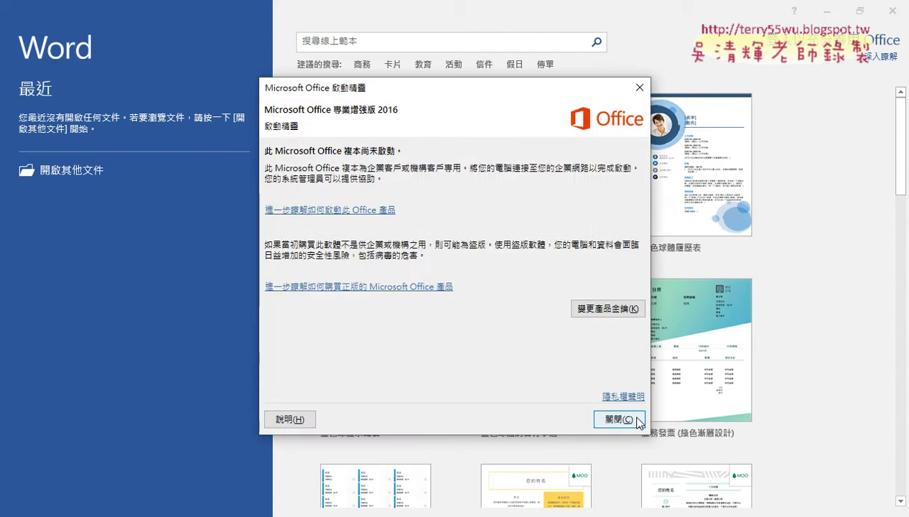
# - Dismiss the activation notice and paste the book table into a new blank document
pyautogui.click(637, 421)
pyautogui.click(406, 185)
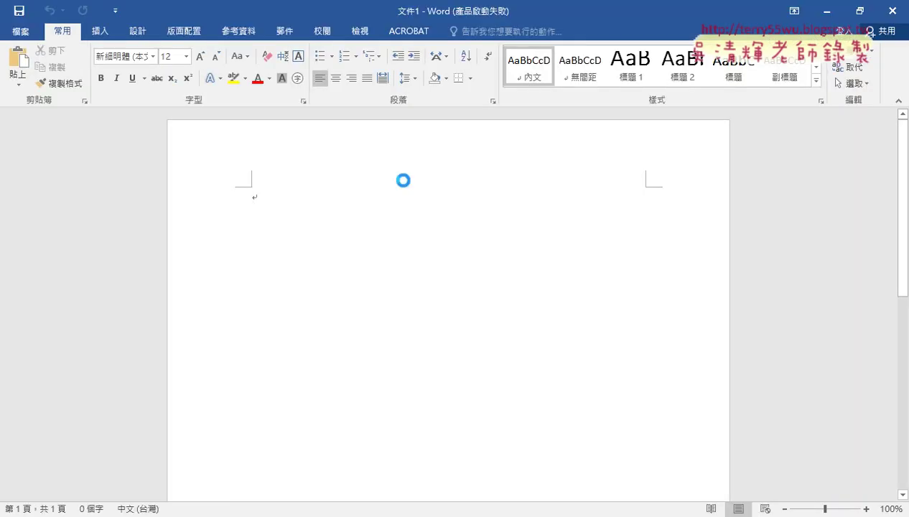
pyautogui.hotkey('ctrl', 'v')
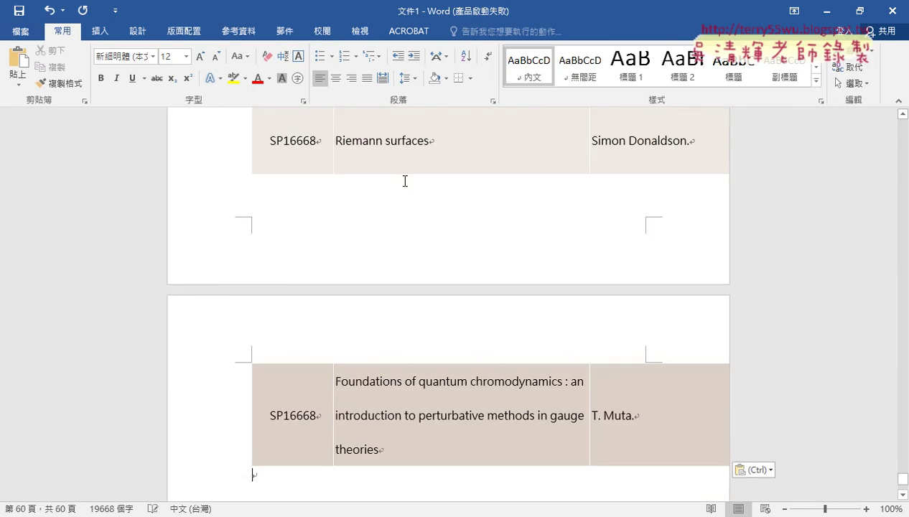
pyautogui.moveTo(902, 479); pyautogui.dragTo(905, 102)
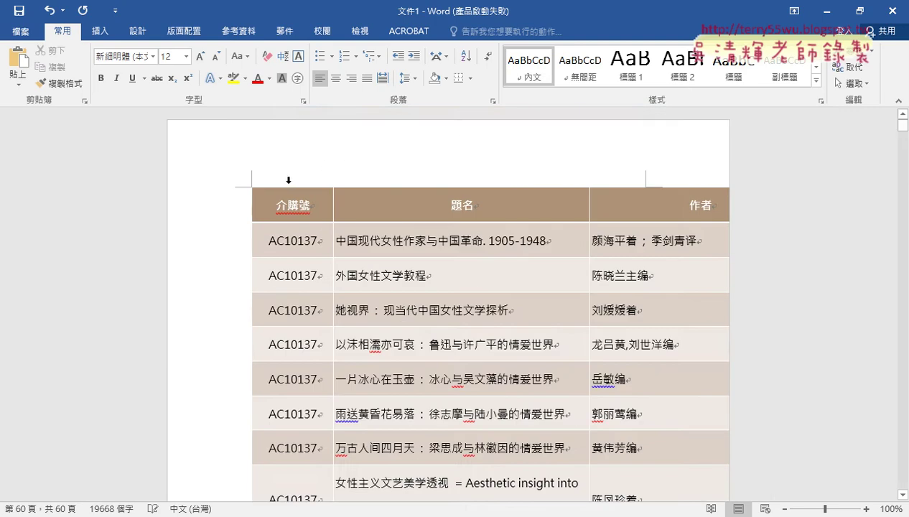
# - Try 簡轉繁 on the pasted table, accept the spelling warning, then close Word without saving
pyautogui.click(248, 184)
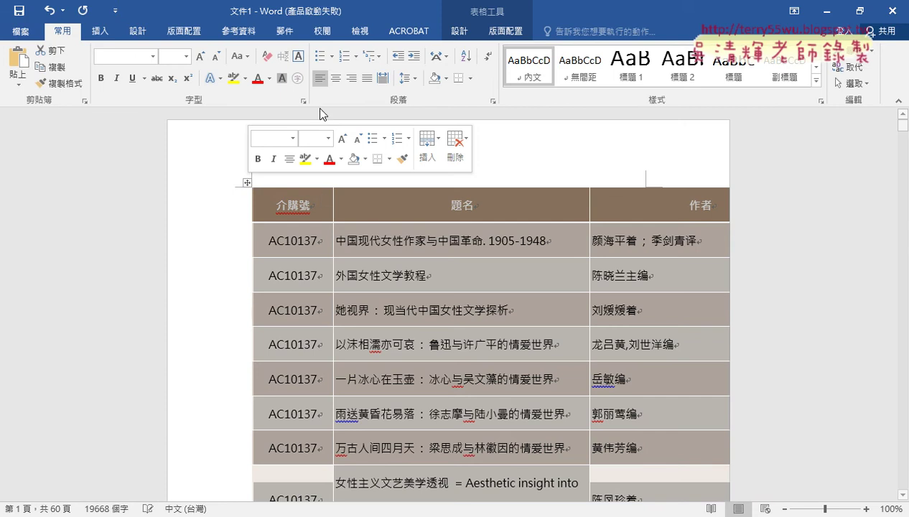
pyautogui.click(328, 32)
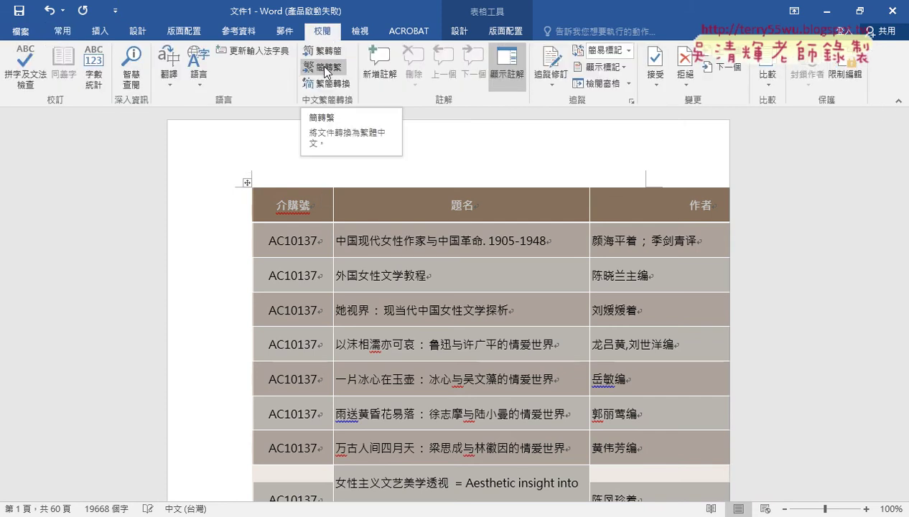
pyautogui.click(324, 67)
pyautogui.click(323, 68)
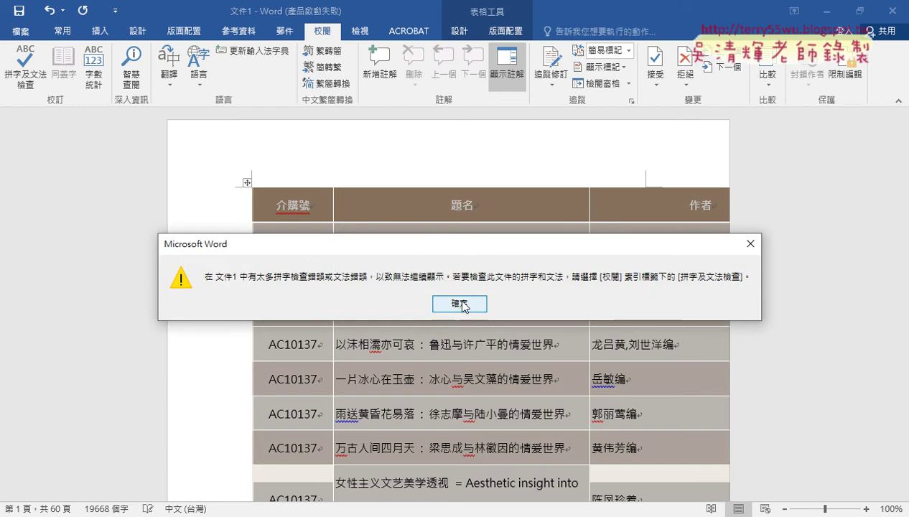
pyautogui.click(407, 303)
pyautogui.click(892, 11)
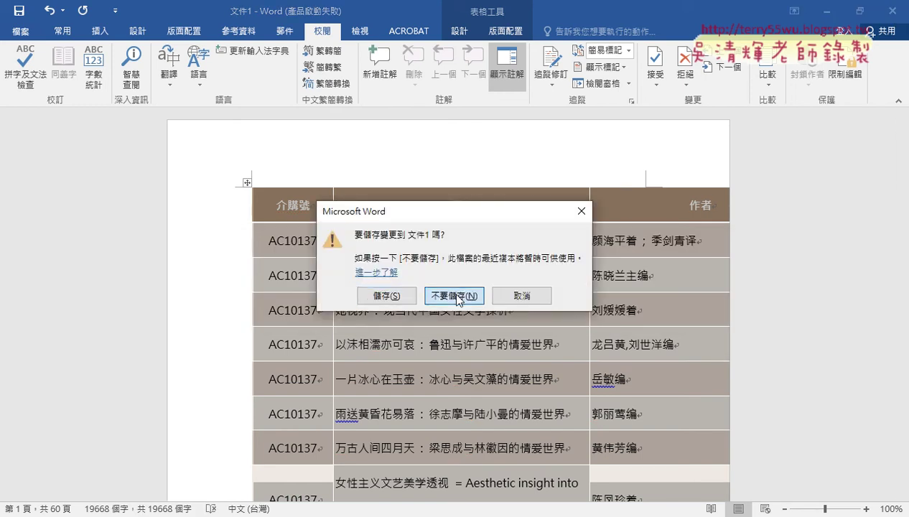
pyautogui.click(450, 295)
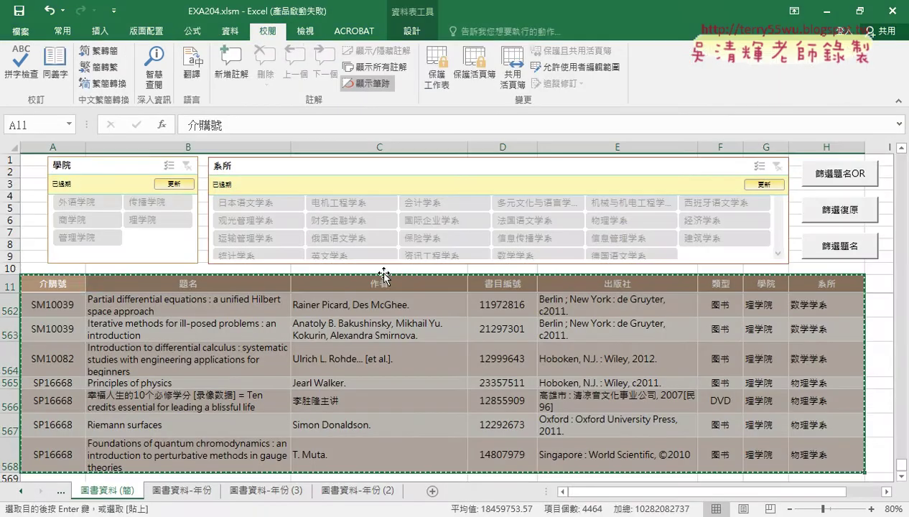
# - Run 簡轉繁 on the Excel book table, confirm with 是, and return to the table top
pyautogui.click(104, 70)
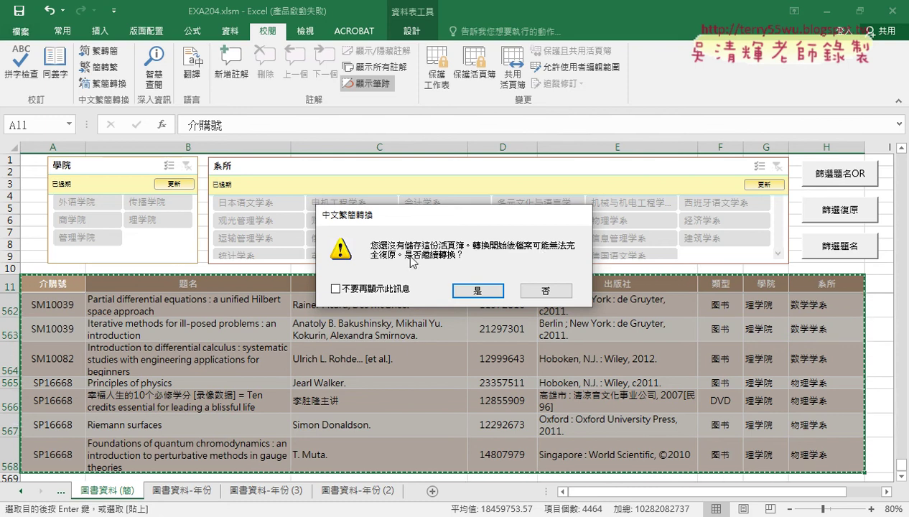
pyautogui.click(478, 292)
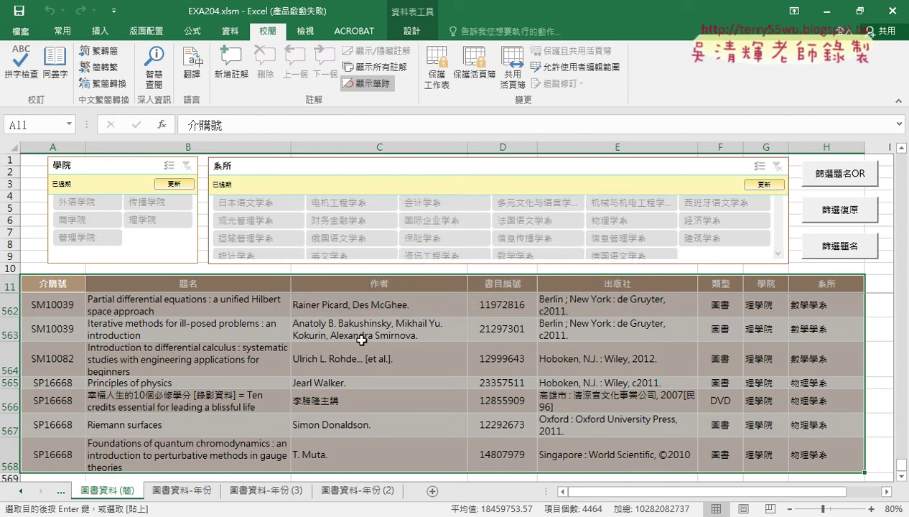
pyautogui.scroll(-2, 233, 350)
pyautogui.scroll(2, 233, 350)
pyautogui.scroll(2, 234, 350)
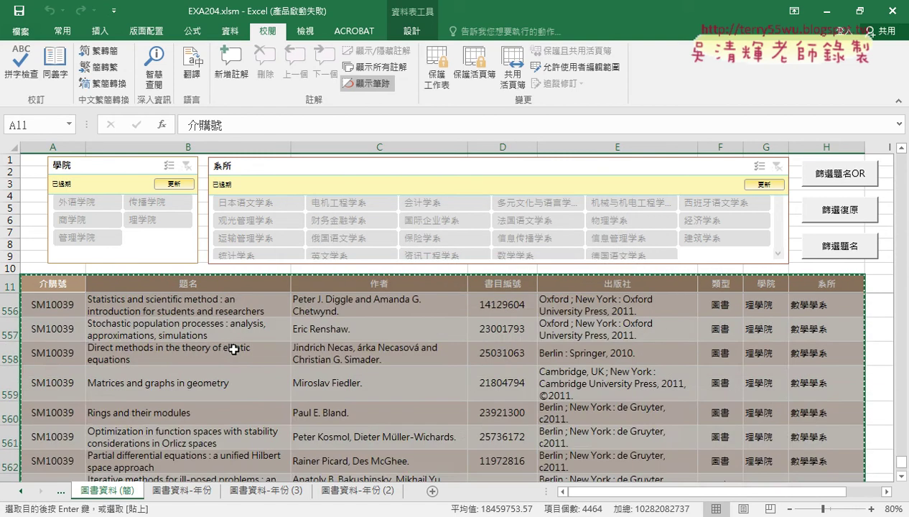
pyautogui.scroll(10, 235, 350)
pyautogui.scroll(10, 234, 349)
pyautogui.scroll(10, 235, 350)
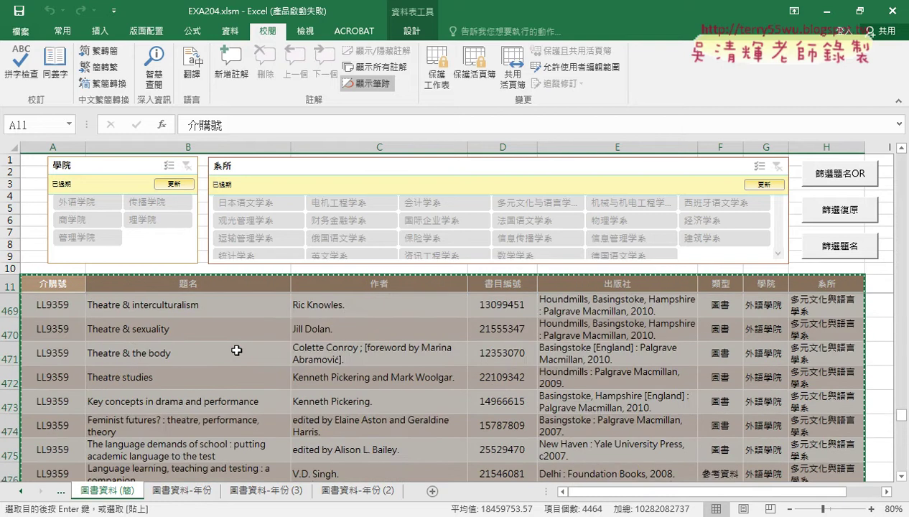
pyautogui.scroll(10, 235, 349)
pyautogui.scroll(10, 236, 350)
pyautogui.scroll(10, 236, 350)
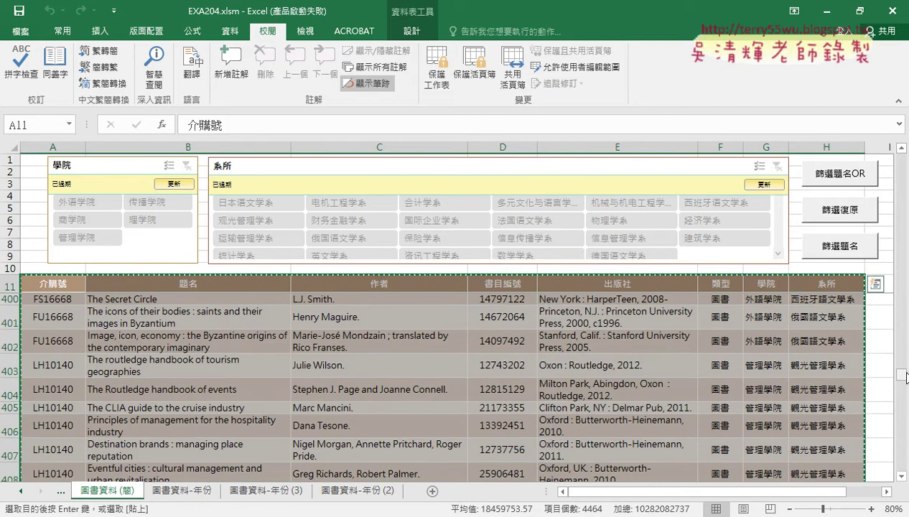
pyautogui.moveTo(901, 373); pyautogui.dragTo(905, 159)
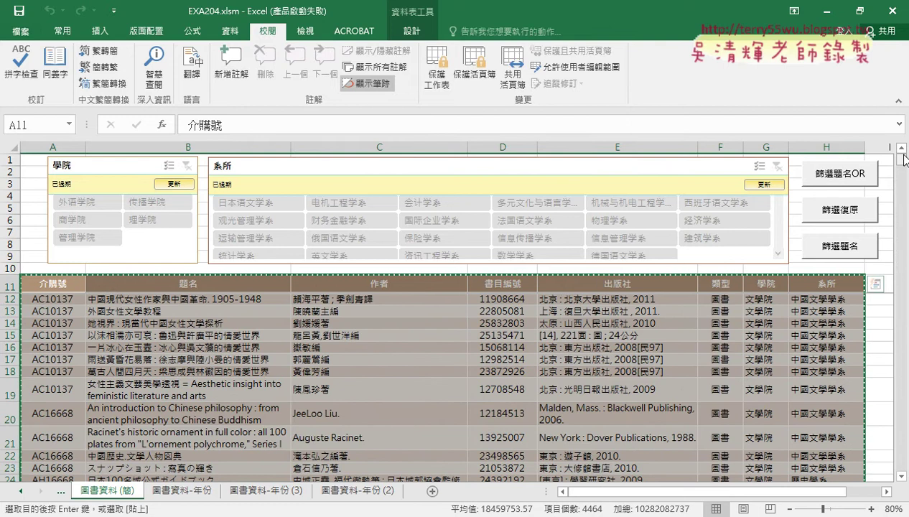
# - Filter titles by the keyword 中國 (4 of 557 match), then clear the filter to show every record
pyautogui.press('Escape')
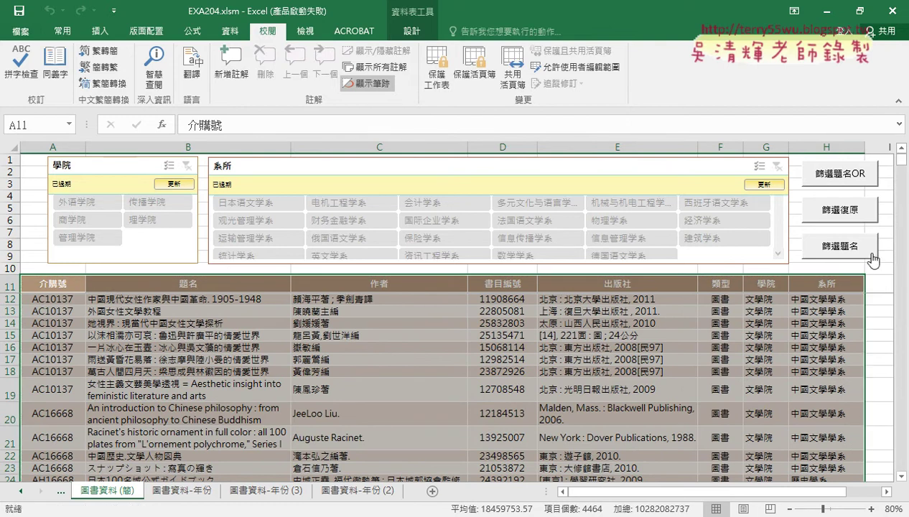
pyautogui.click(838, 248)
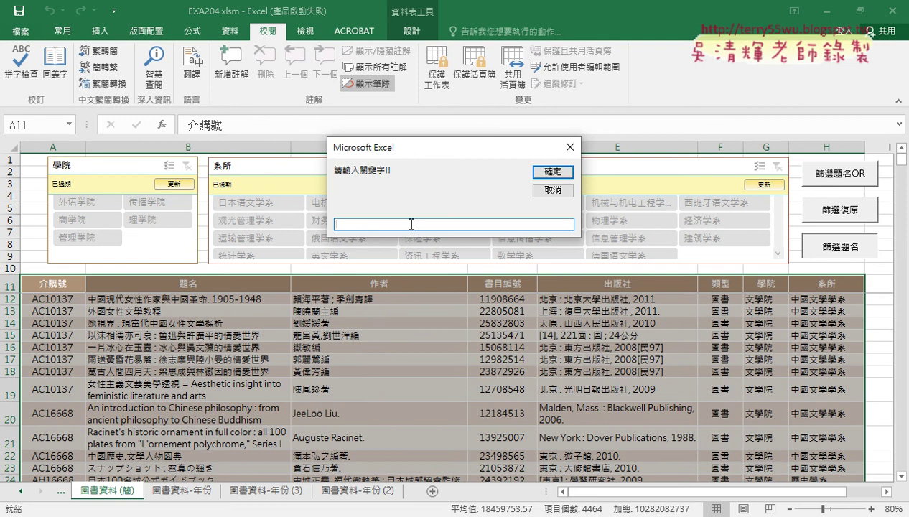
pyautogui.write('中國')
pyautogui.click(552, 172)
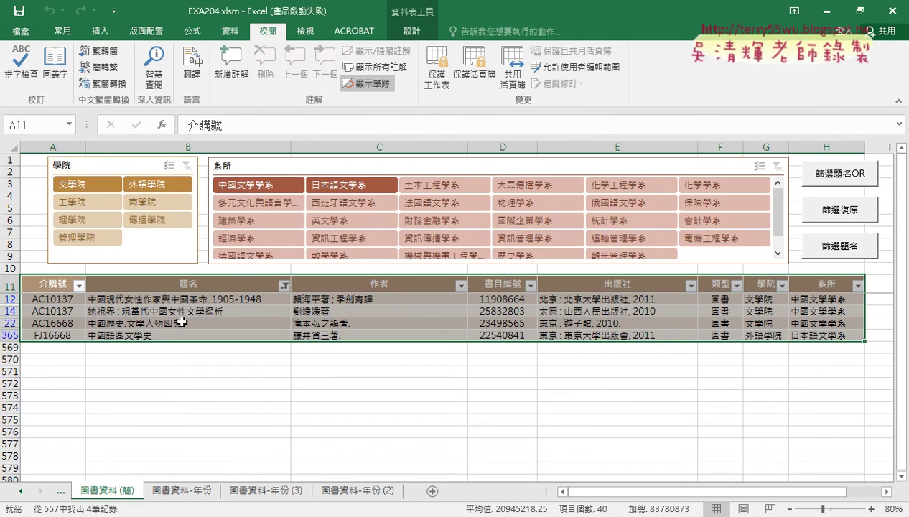
pyautogui.click(846, 213)
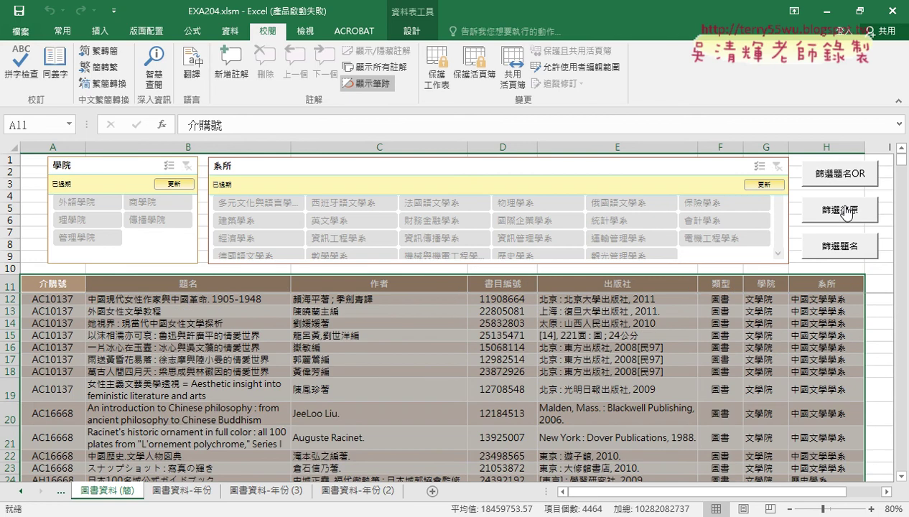
pyautogui.click(125, 488)
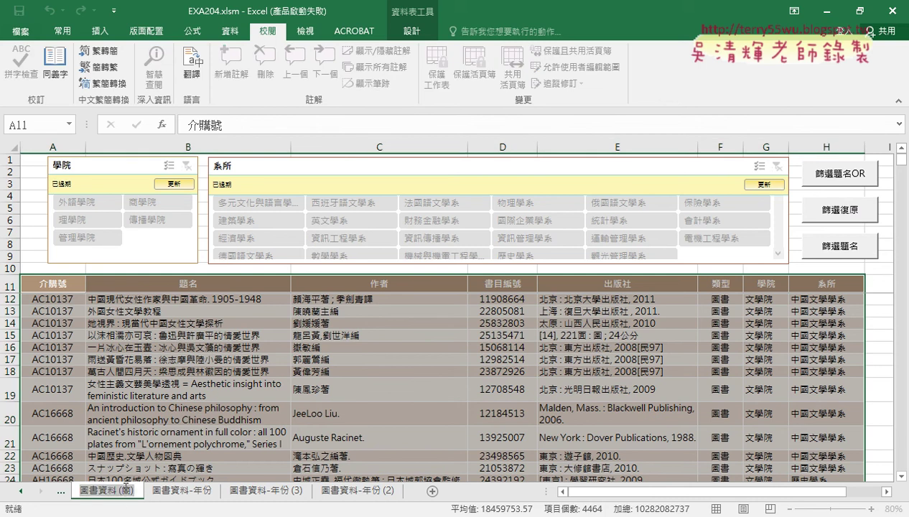
# - Rename the converted sheet to 圖書資料 (繁)
pyautogui.moveTo(126, 488); pyautogui.dragTo(246, 488)
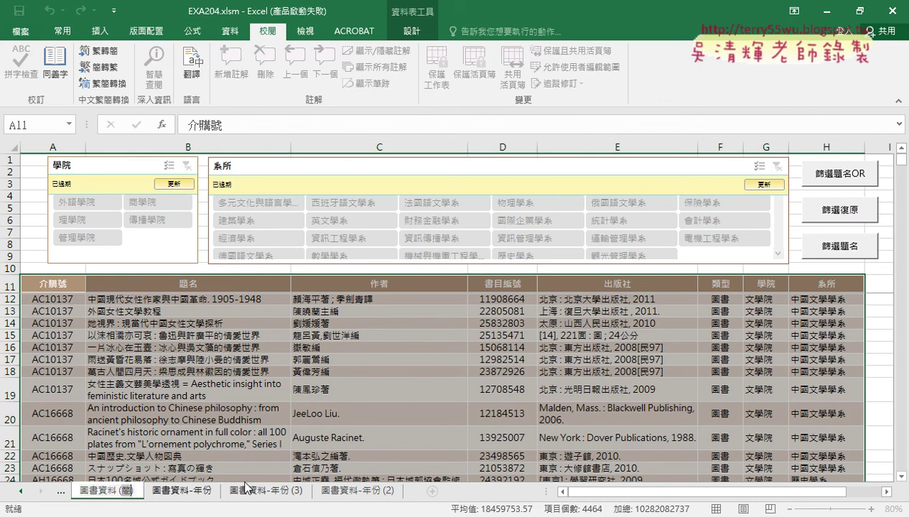
pyautogui.write('ㄈ')
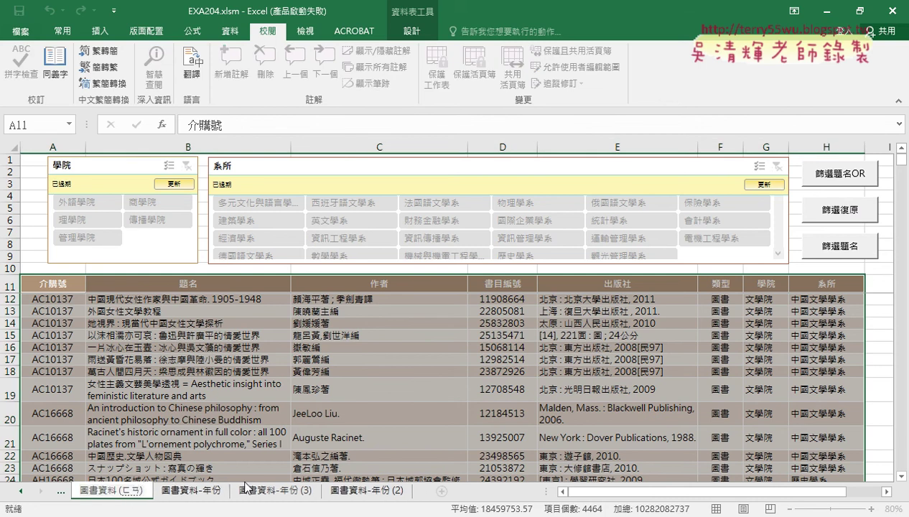
pyautogui.write('ㄢ')
pyautogui.press('Down')
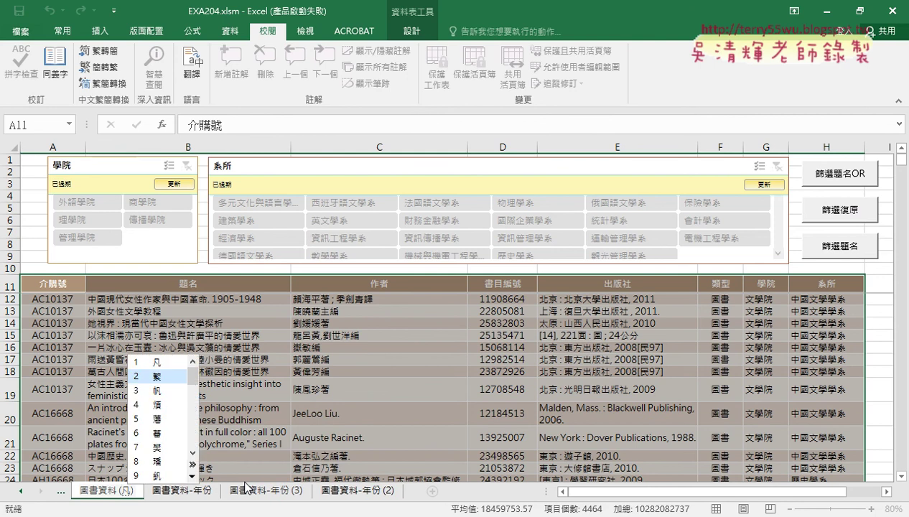
pyautogui.press('Return')
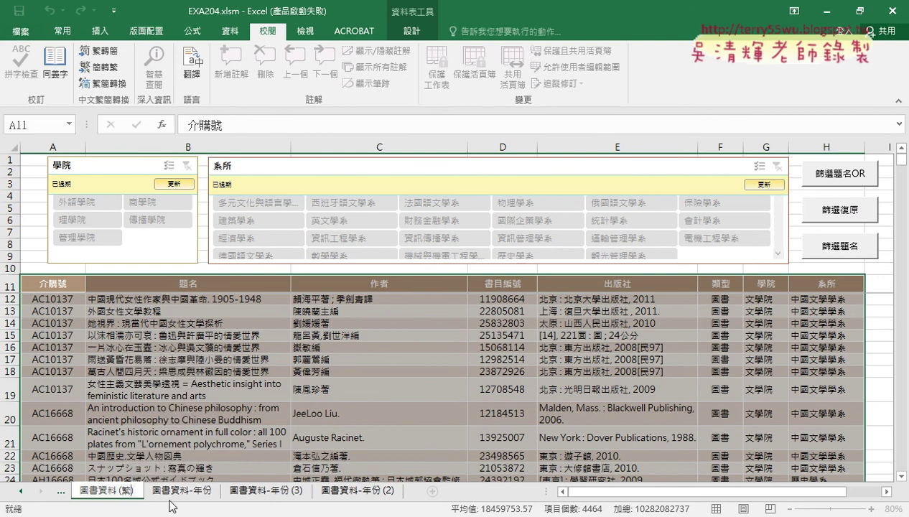
pyautogui.press('Return')
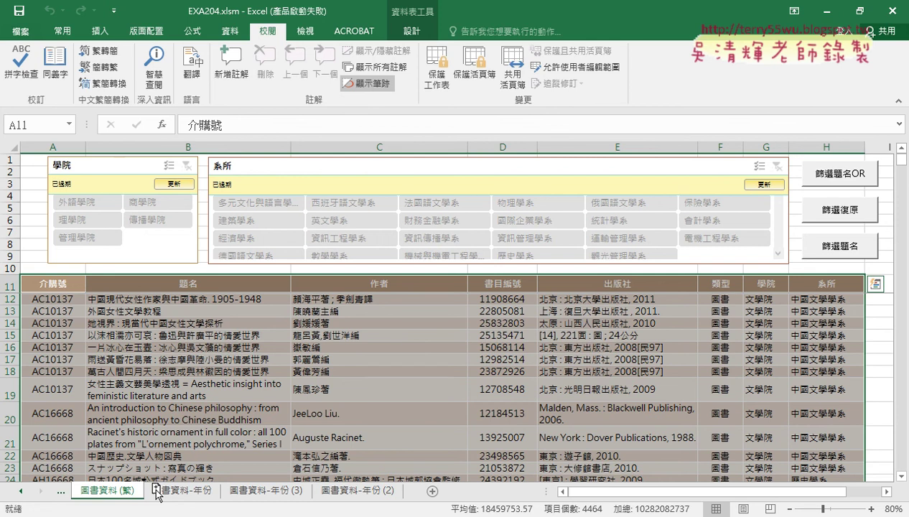
# - Duplicate the 圖書資料 (繁) sheet and rename the copy 圖書資料 (簡)
pyautogui.moveTo(157, 494); pyautogui.dragTo(158, 494)
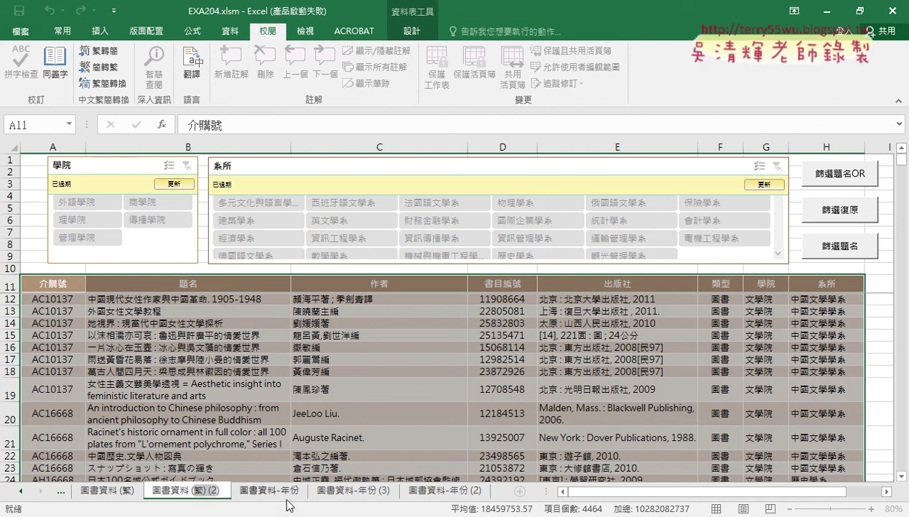
pyautogui.press('BackSpace')
pyautogui.press('BackSpace')
pyautogui.press('BackSpace')
pyautogui.write('簡')
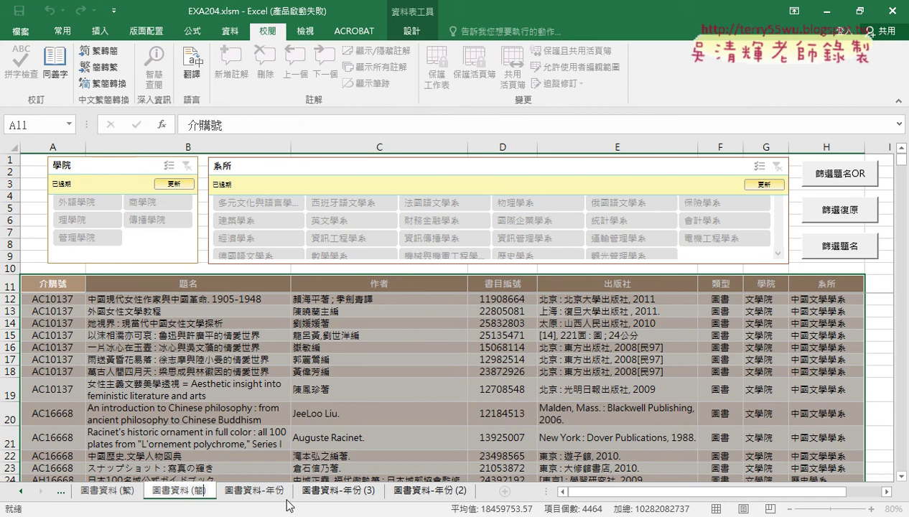
# - Convert the book table from A11 to its last row and column to Simplified Chinese with 繁轉簡
pyautogui.click(154, 301)
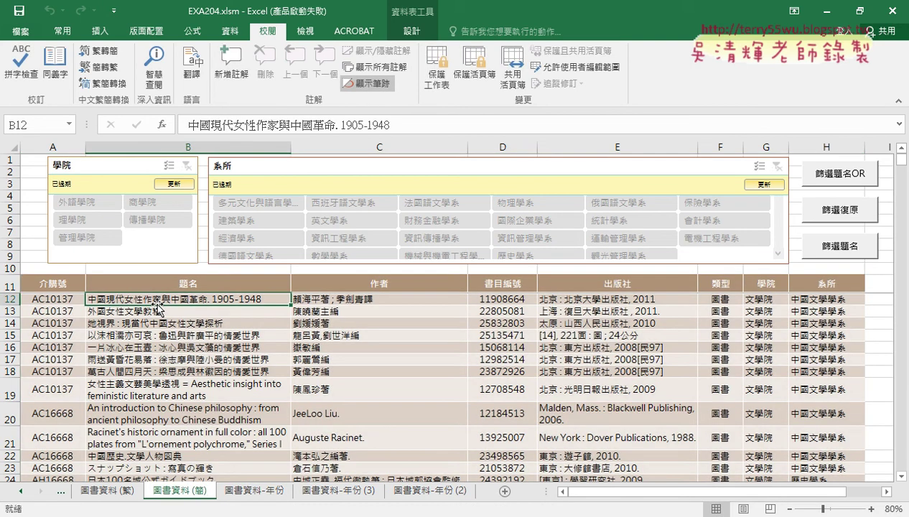
pyautogui.click(69, 285)
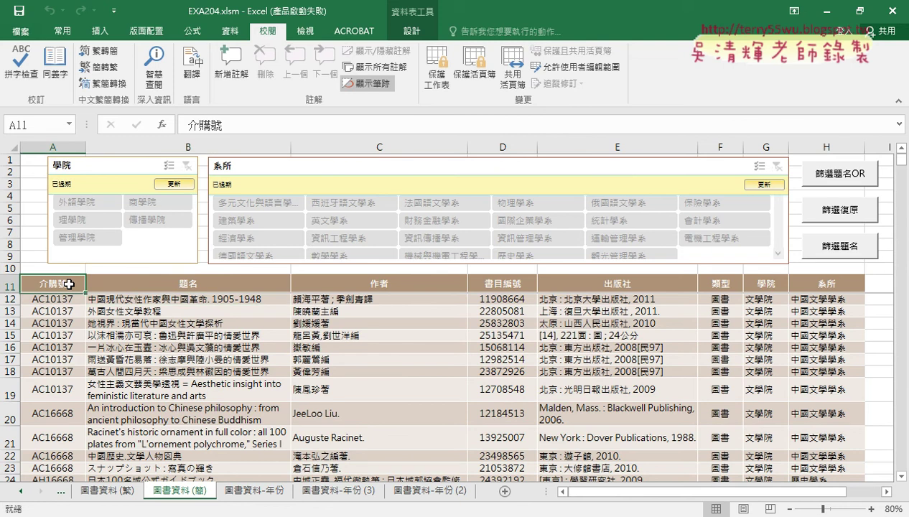
pyautogui.hotkey('ctrl', 'shift', 'Right')
pyautogui.hotkey('ctrl', 'shift', 'Down')
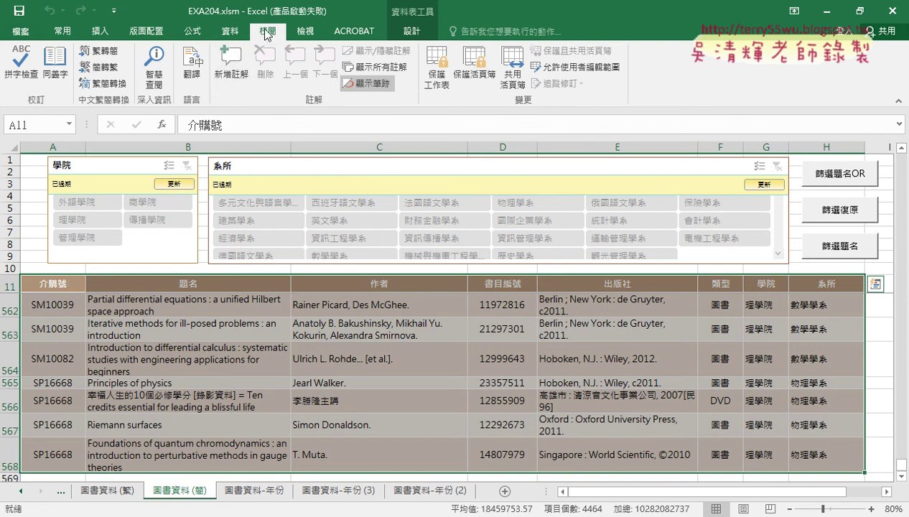
pyautogui.click(100, 51)
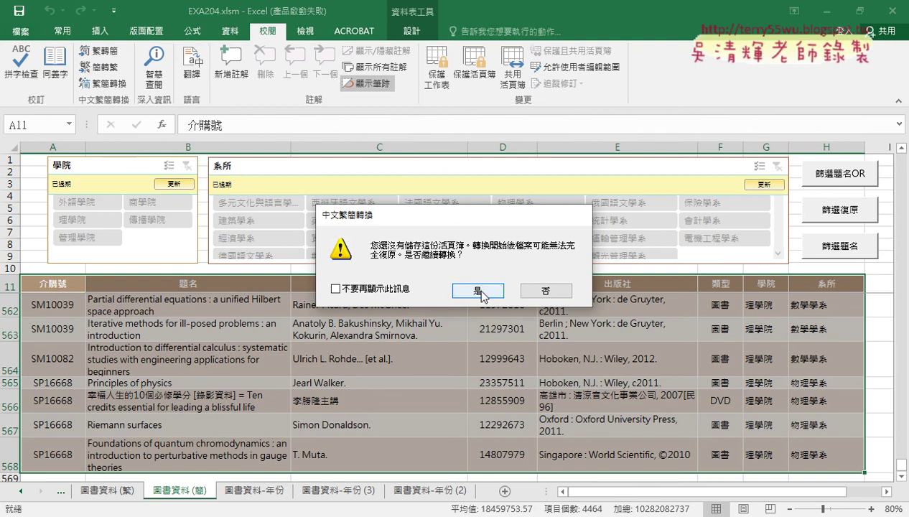
pyautogui.click(478, 290)
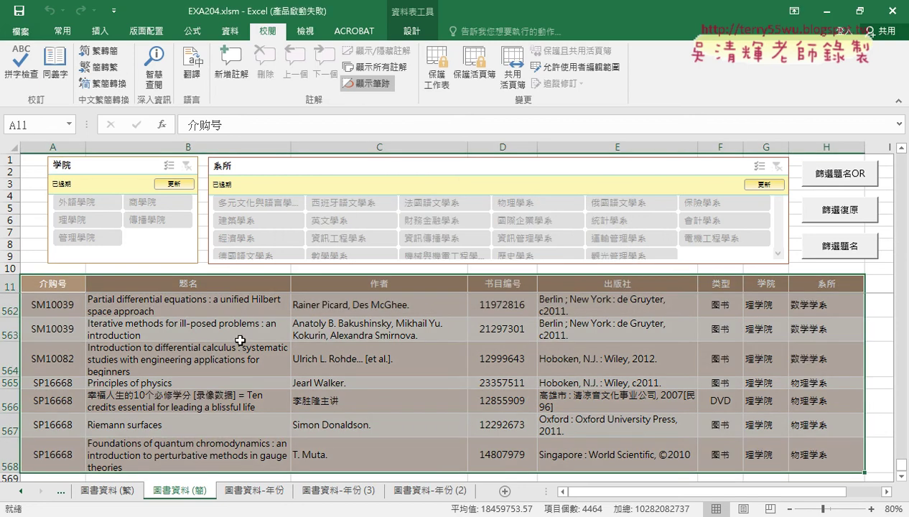
pyautogui.scroll(8, 182, 374)
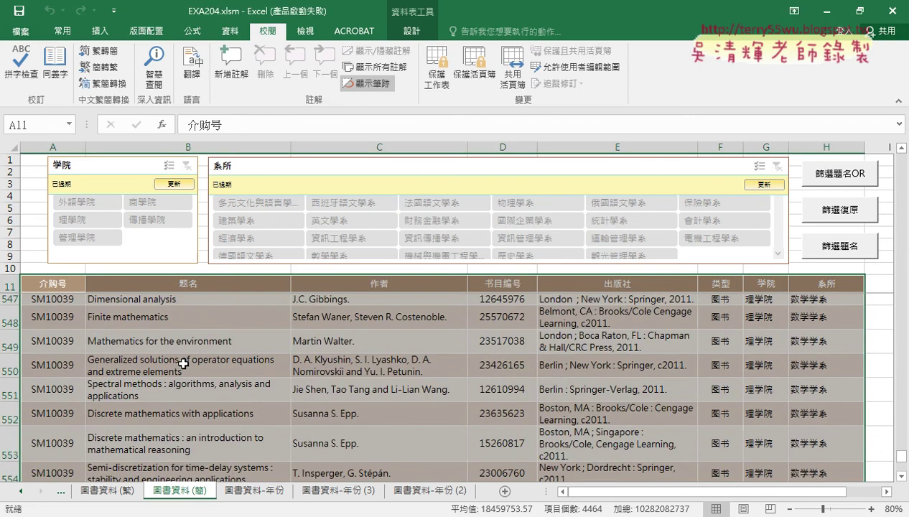
pyautogui.scroll(8, 182, 373)
pyautogui.scroll(8, 184, 364)
pyautogui.scroll(5, 184, 364)
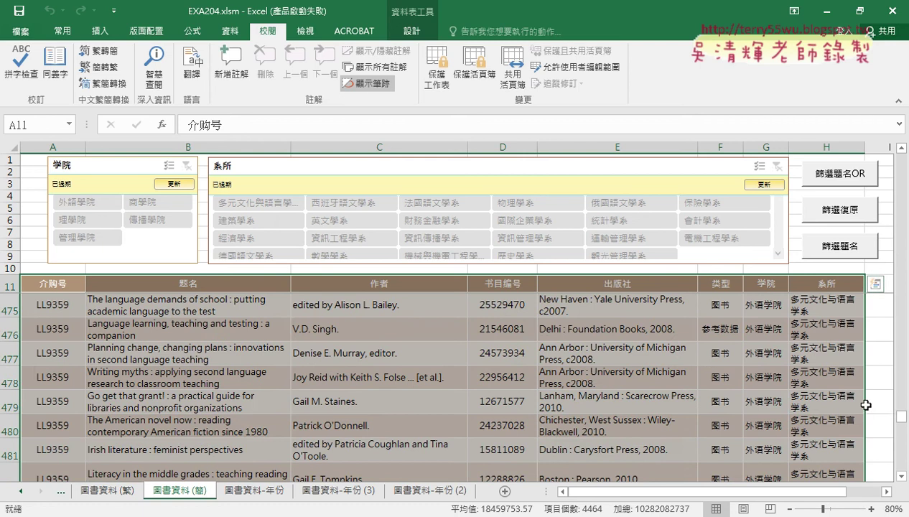
pyautogui.moveTo(901, 413); pyautogui.dragTo(902, 159)
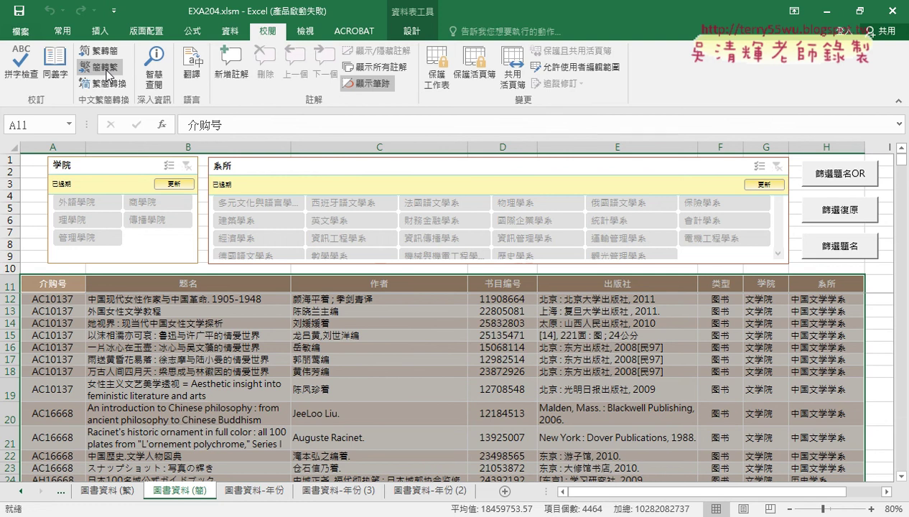
# - Switch to the traditional-Chinese 圖書資料 (繁) sheet and return to its book table
pyautogui.click(208, 347)
pyautogui.click(126, 491)
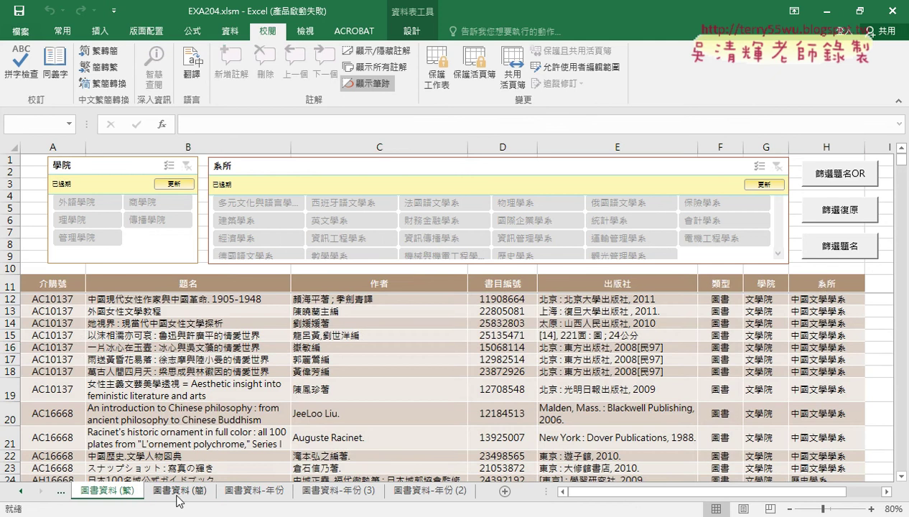
pyautogui.click(178, 491)
pyautogui.click(120, 496)
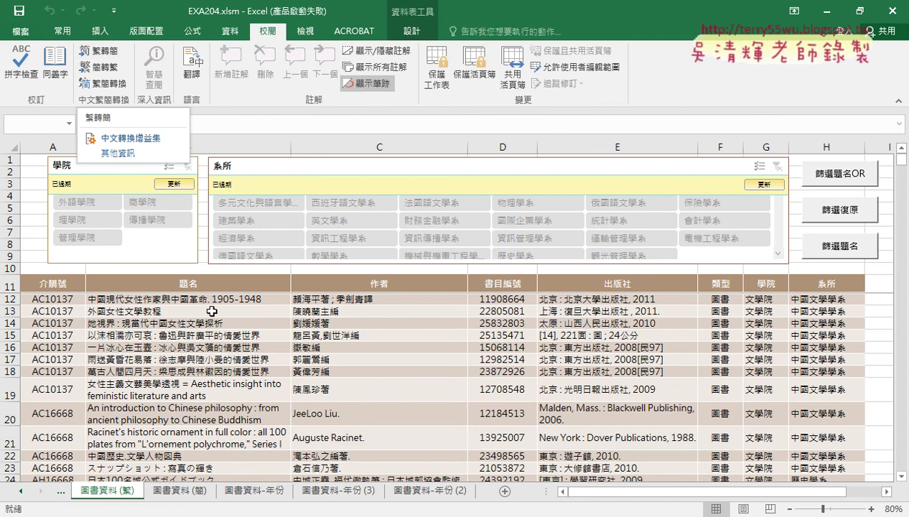
pyautogui.click(210, 347)
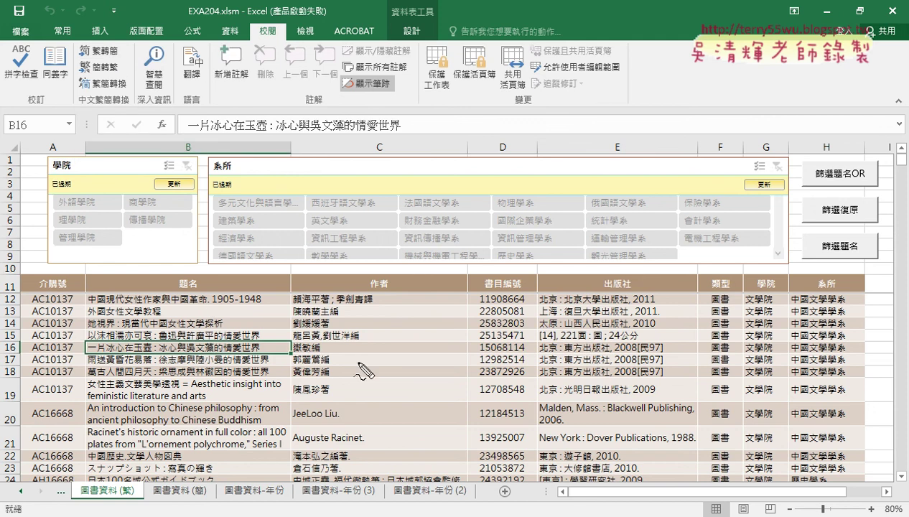
# - Run the 篩選題名 macro button to bring up the 請輸入關鍵字!! keyword prompt
pyautogui.moveTo(870, 284); pyautogui.dragTo(860, 273)
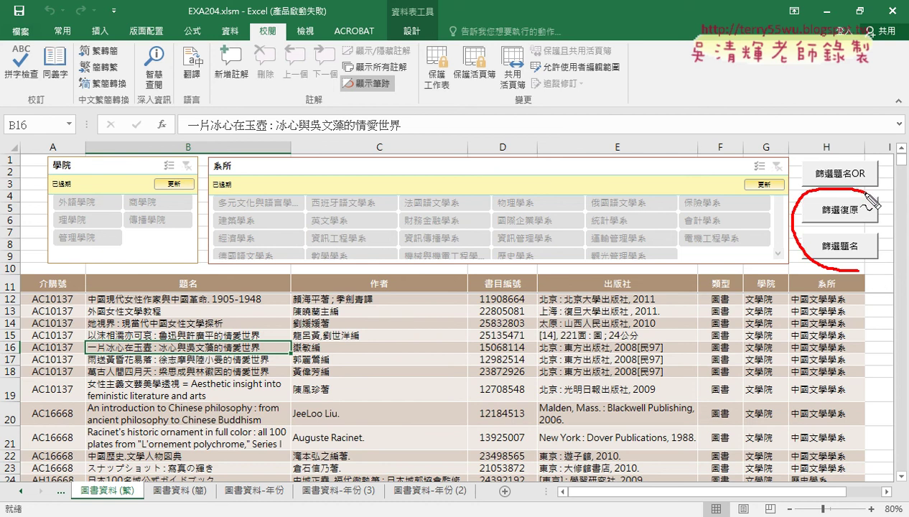
pyautogui.moveTo(433, 342)
pyautogui.mouseDown()
pyautogui.moveTo(790, 249)
pyautogui.moveTo(786, 274)
pyautogui.mouseUp()
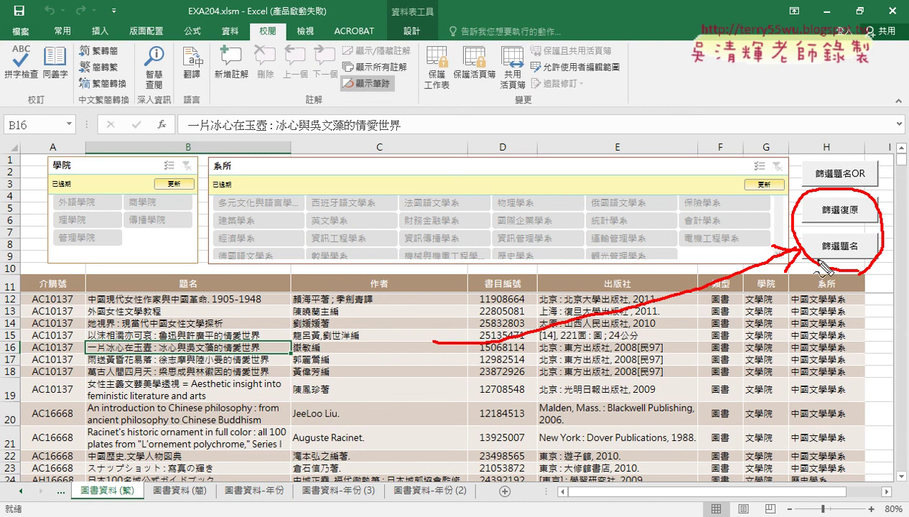
pyautogui.press('Escape')
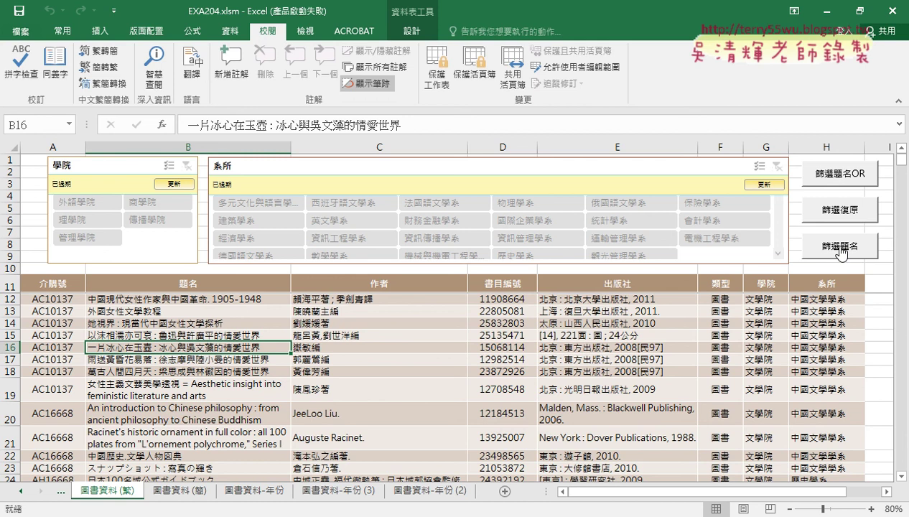
pyautogui.click(838, 247)
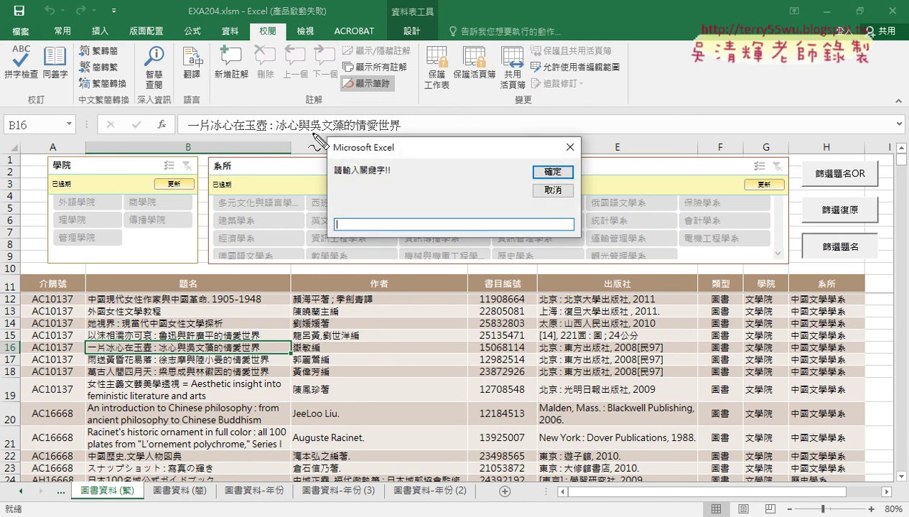
pyautogui.moveTo(314, 142)
pyautogui.mouseDown()
pyautogui.moveTo(319, 208)
pyautogui.moveTo(380, 123)
pyautogui.moveTo(599, 185)
pyautogui.moveTo(600, 244)
pyautogui.mouseUp()
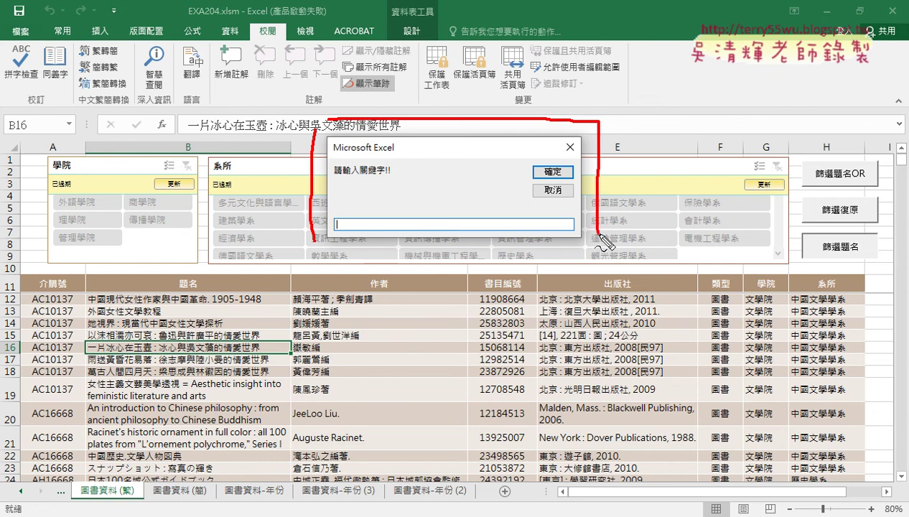
pyautogui.moveTo(323, 239); pyautogui.dragTo(601, 241)
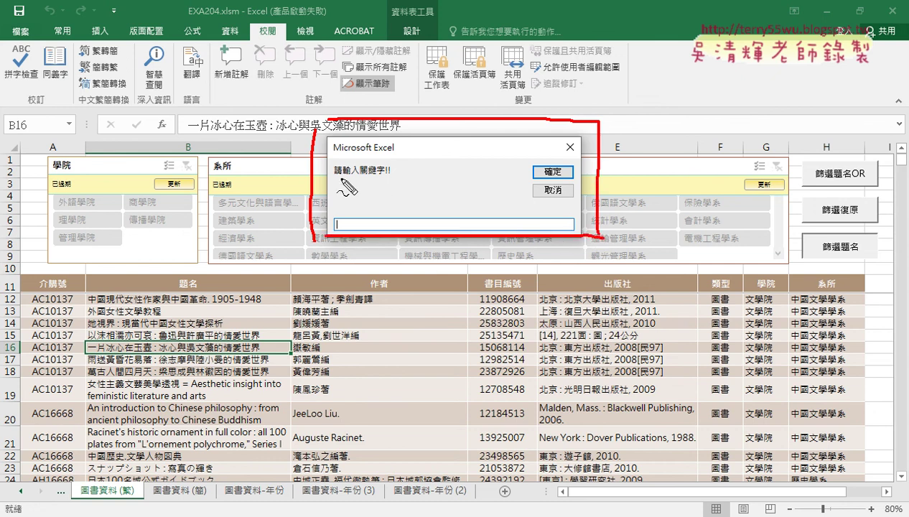
pyautogui.moveTo(334, 181); pyautogui.dragTo(389, 182)
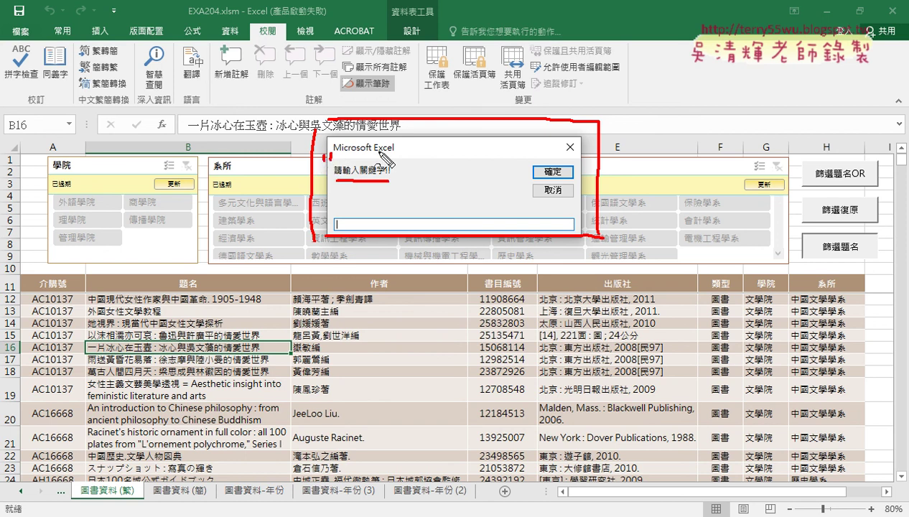
pyautogui.moveTo(402, 151); pyautogui.dragTo(403, 166)
pyautogui.moveTo(368, 231)
pyautogui.mouseDown()
pyautogui.moveTo(391, 230)
pyautogui.moveTo(381, 229)
pyautogui.mouseUp()
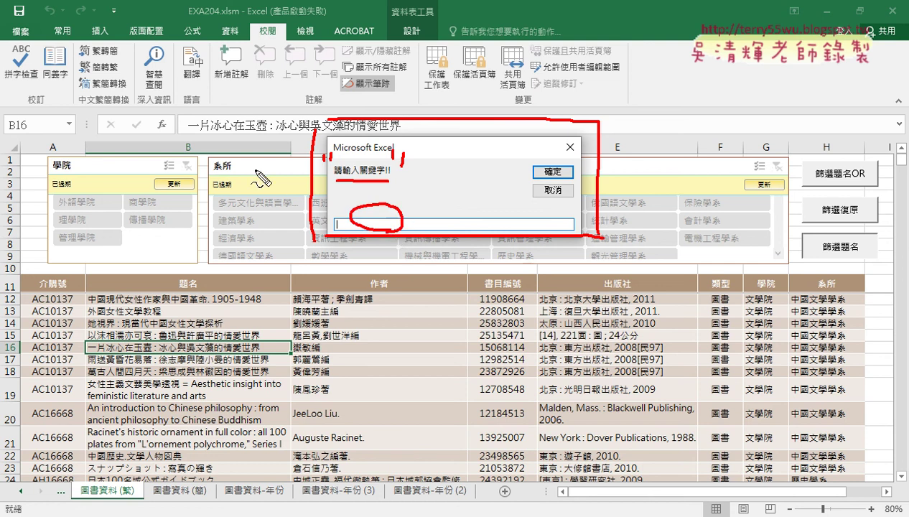
pyautogui.moveTo(237, 174); pyautogui.dragTo(204, 224)
pyautogui.moveTo(204, 180); pyautogui.dragTo(239, 223)
pyautogui.moveTo(258, 182)
pyautogui.mouseDown()
pyautogui.moveTo(302, 180)
pyautogui.moveTo(300, 193)
pyautogui.mouseUp()
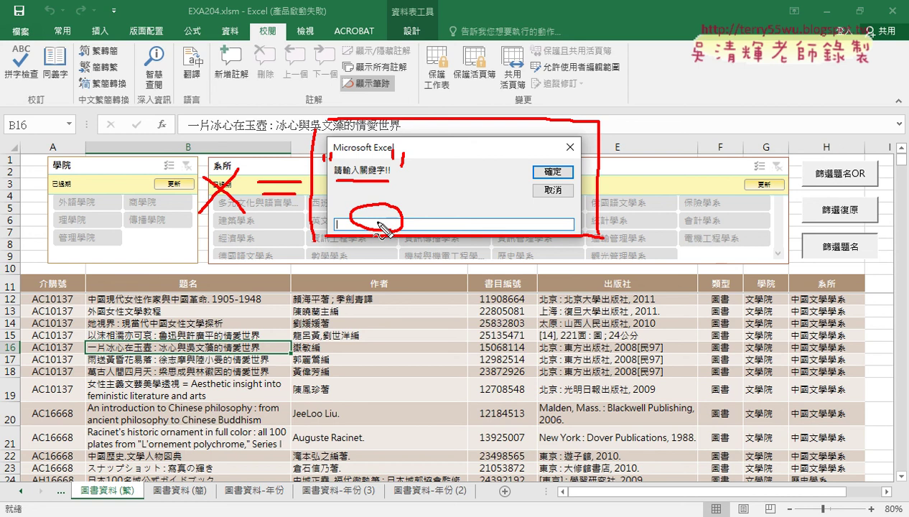
pyautogui.moveTo(375, 234)
pyautogui.mouseDown()
pyautogui.moveTo(359, 295)
pyautogui.moveTo(244, 219)
pyautogui.moveTo(262, 228)
pyautogui.moveTo(251, 167)
pyautogui.moveTo(243, 232)
pyautogui.mouseUp()
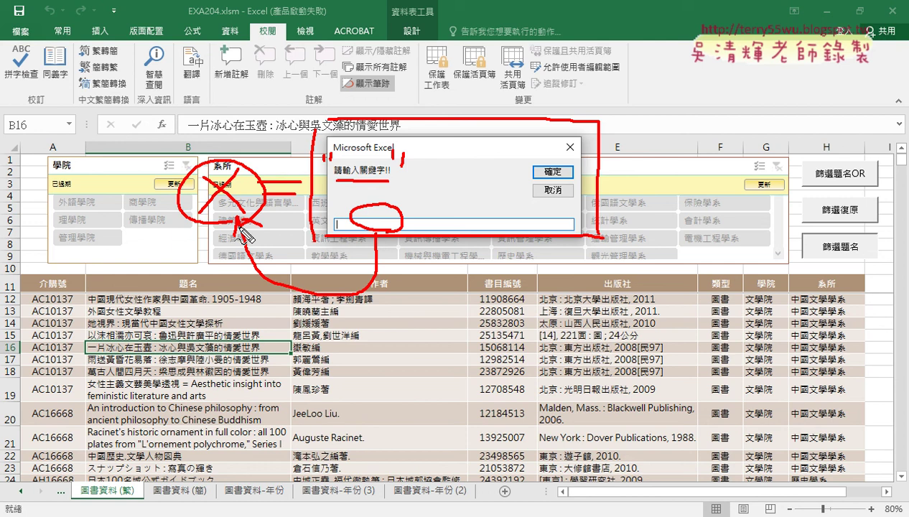
pyautogui.press('Escape')
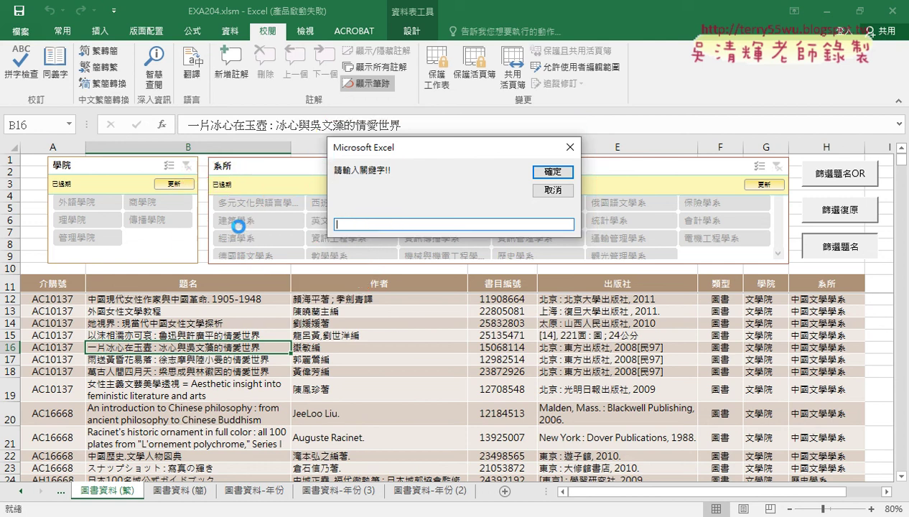
# - Filter titles by keyword 女性 (4 of 557 books match), then clear it with 篩選復原
pyautogui.write('女')
pyautogui.write('工一')
pyautogui.write('性')
pyautogui.press('Return')
pyautogui.click(540, 173)
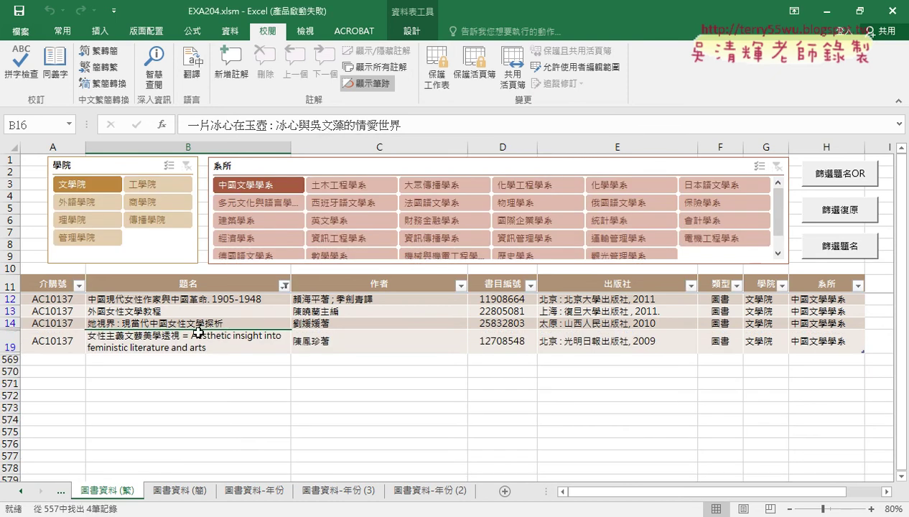
pyautogui.click(829, 219)
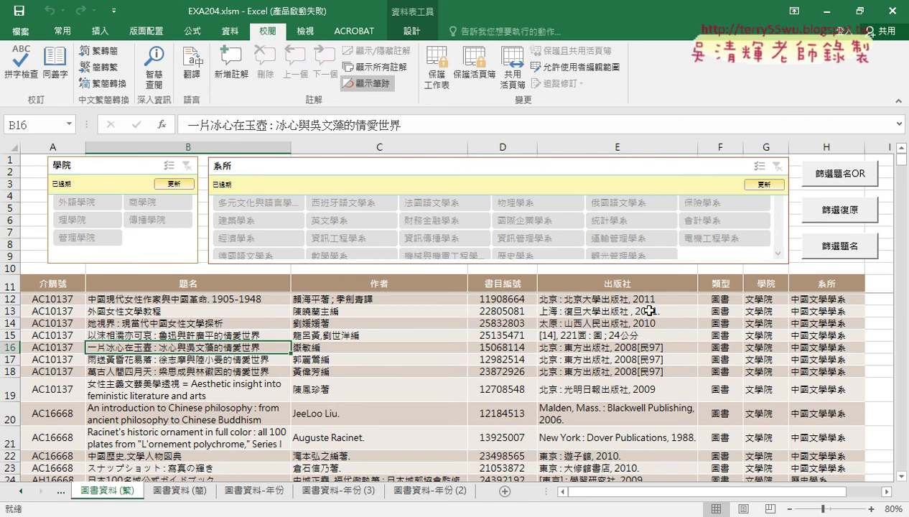
# - Delete the 圖書資料-年份 (2) and (3) sheets, then select the year table A2:I557
pyautogui.click(255, 490)
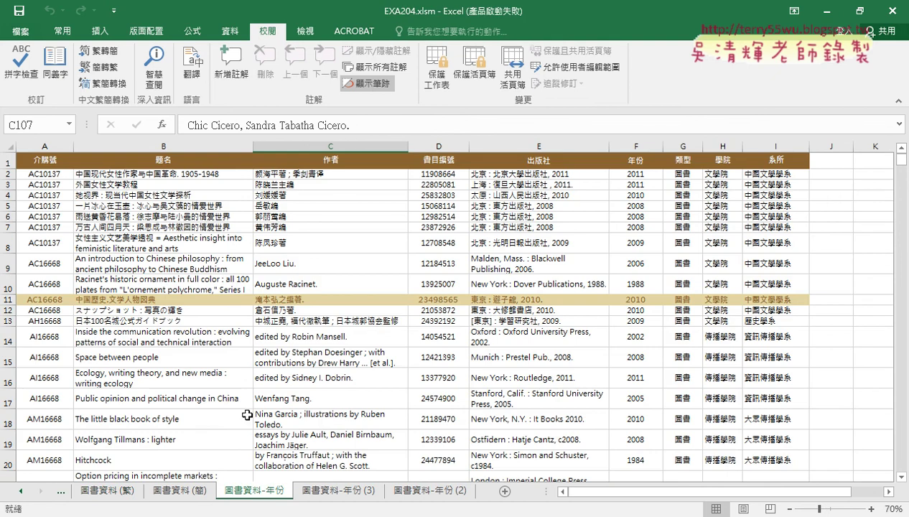
pyautogui.click(44, 174)
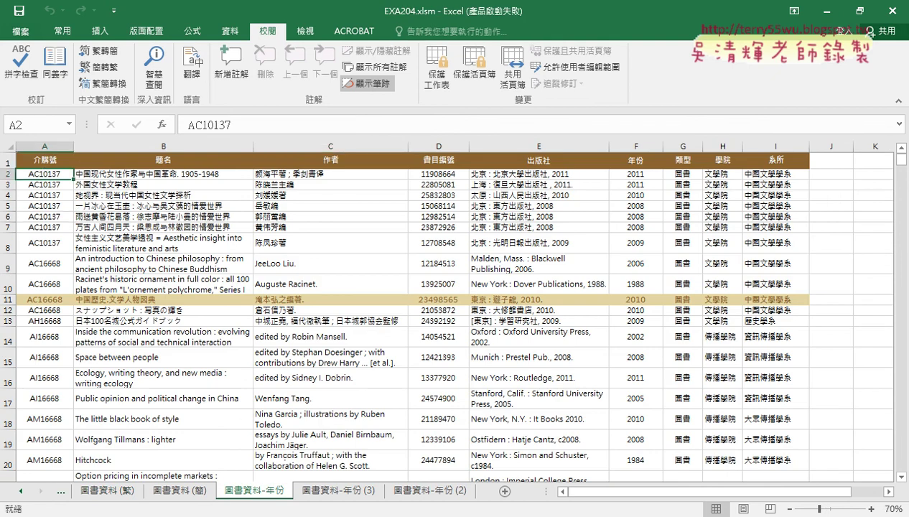
pyautogui.click(316, 491)
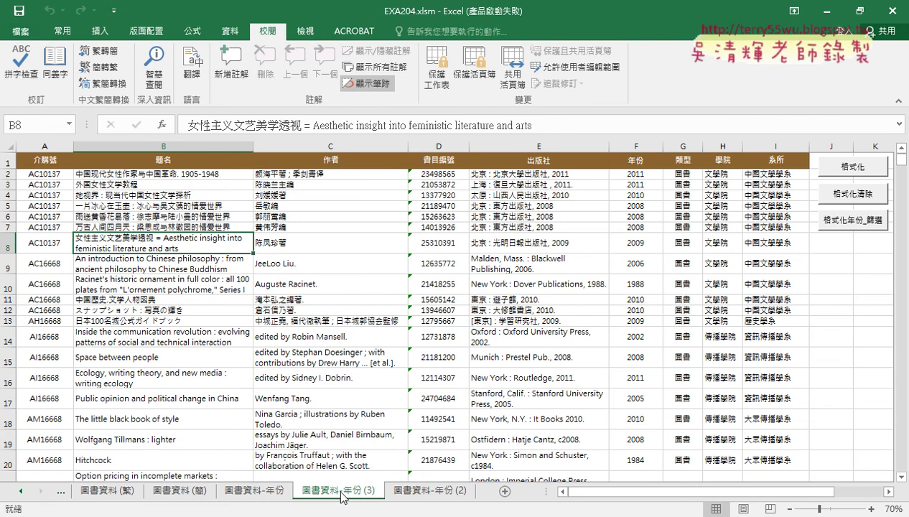
pyautogui.keyDown('ctrl'); pyautogui.click(424, 491); pyautogui.keyUp('ctrl')
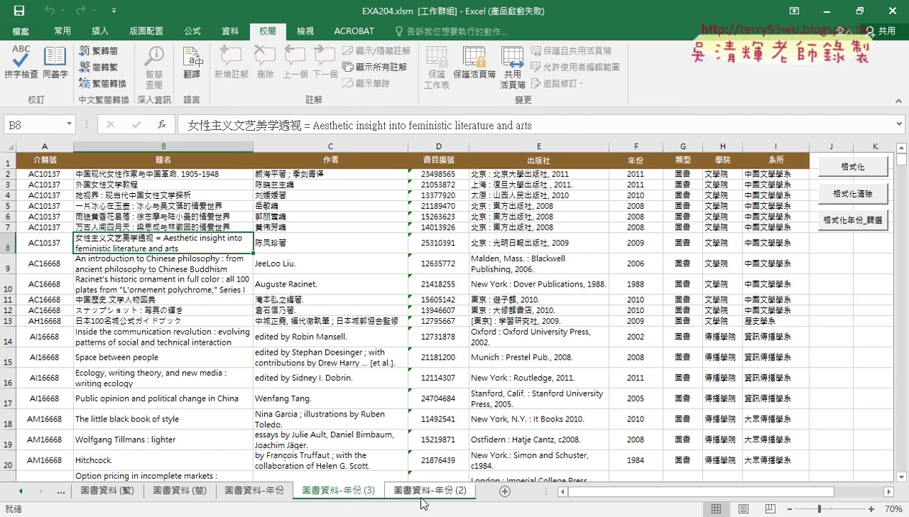
pyautogui.rightClick(420, 492)
pyautogui.click(431, 327)
pyautogui.click(424, 303)
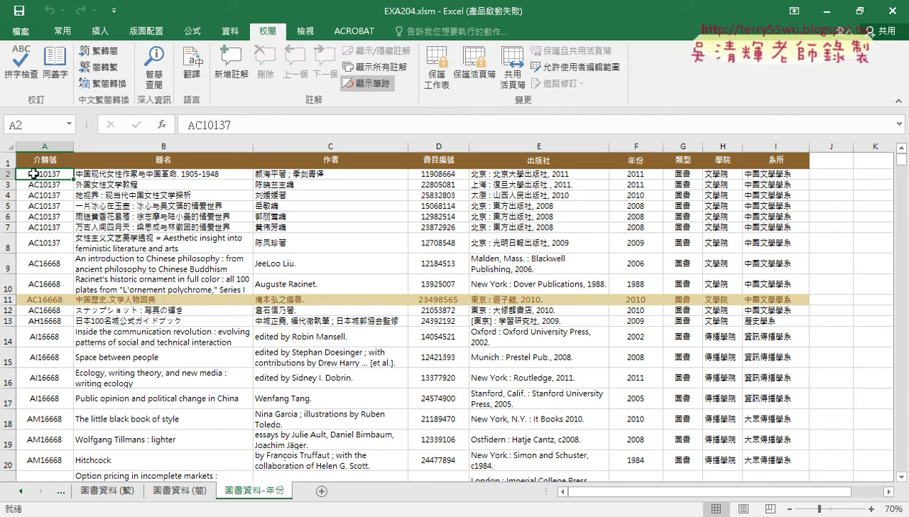
pyautogui.hotkey('ctrl', 'shift', 'Right')
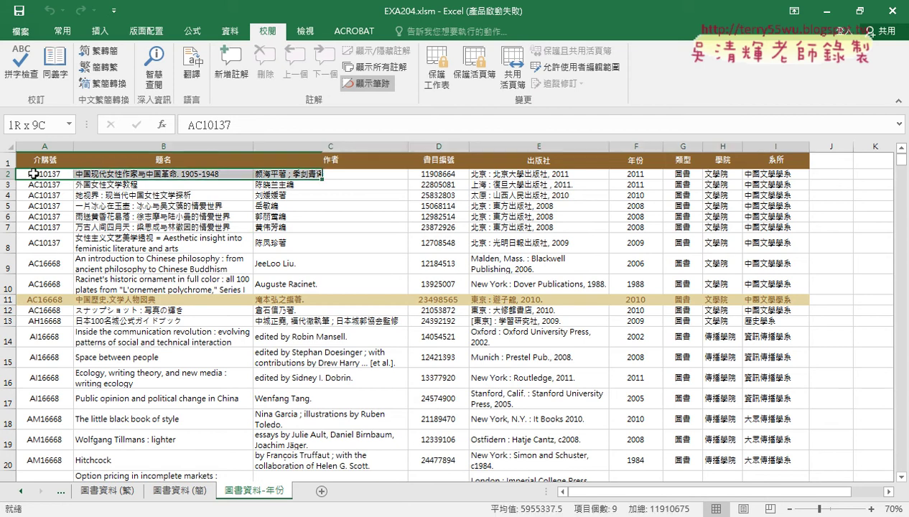
pyautogui.hotkey('ctrl', 'shift', 'Down')
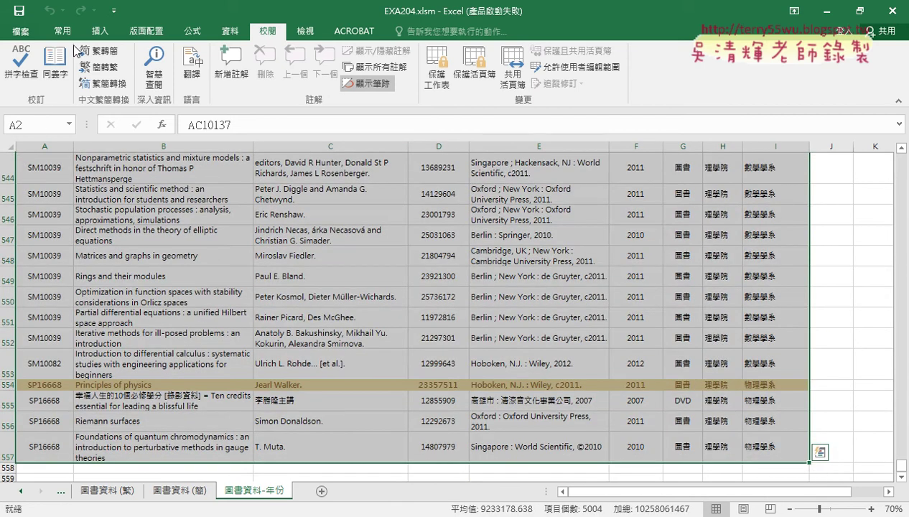
# - Give the table No Fill and clear conditional formatting rules from the entire sheet
pyautogui.click(63, 31)
pyautogui.click(175, 78)
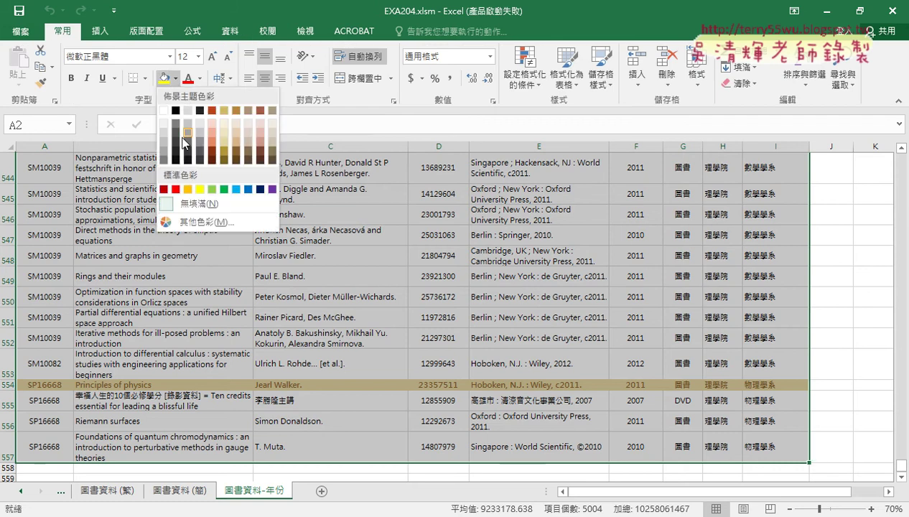
pyautogui.click(190, 203)
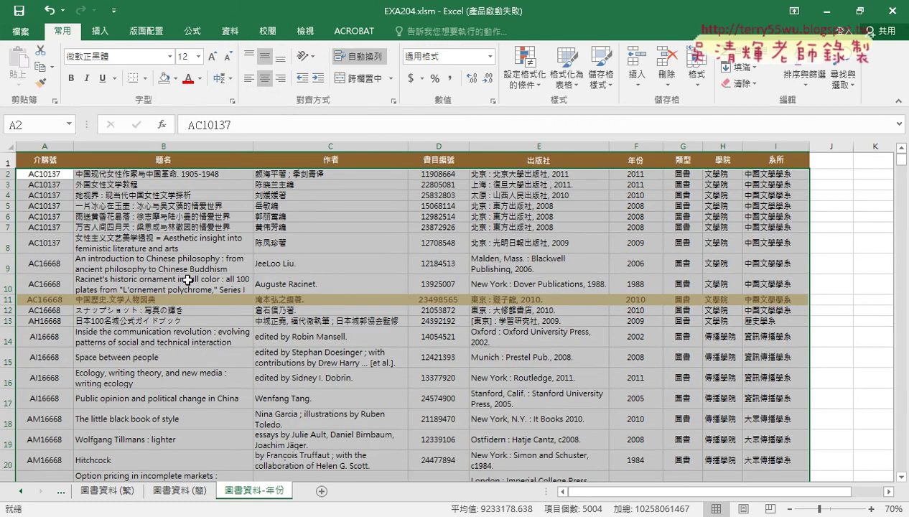
pyautogui.click(175, 78)
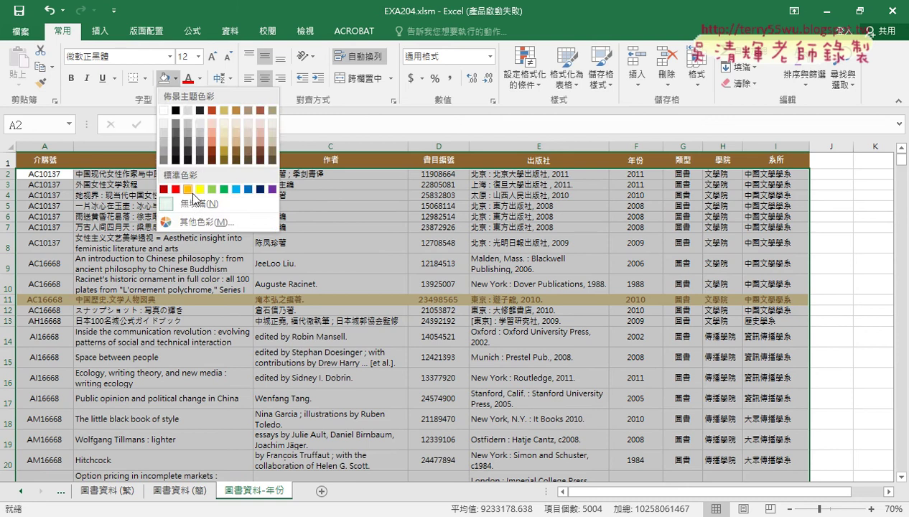
pyautogui.click(190, 202)
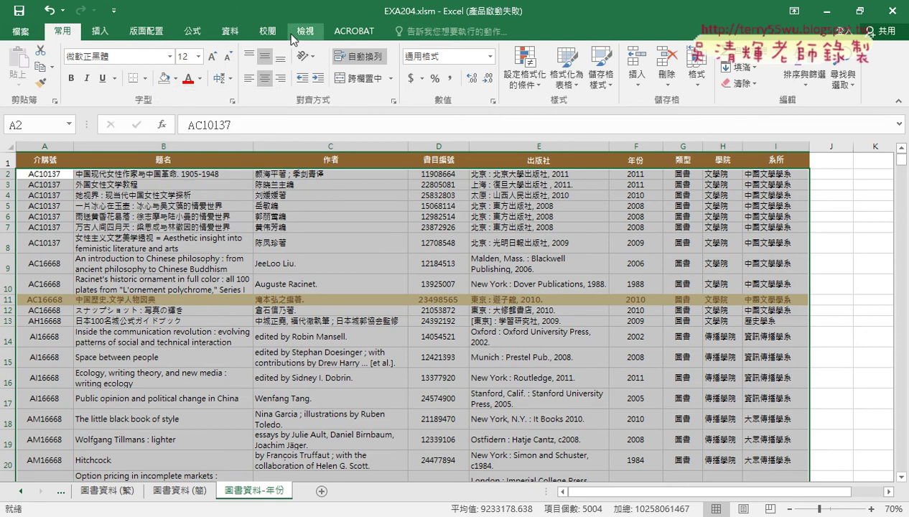
pyautogui.click(521, 84)
pyautogui.moveTo(548, 277)
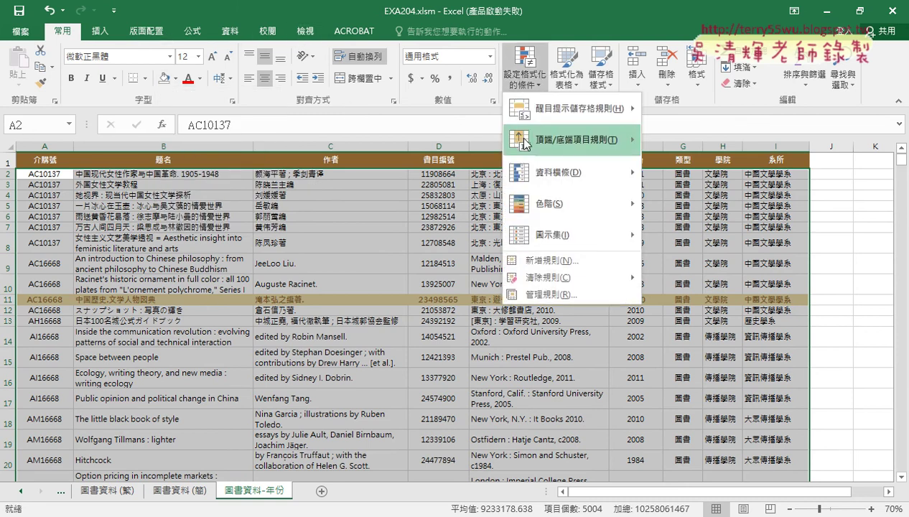
pyautogui.click(716, 296)
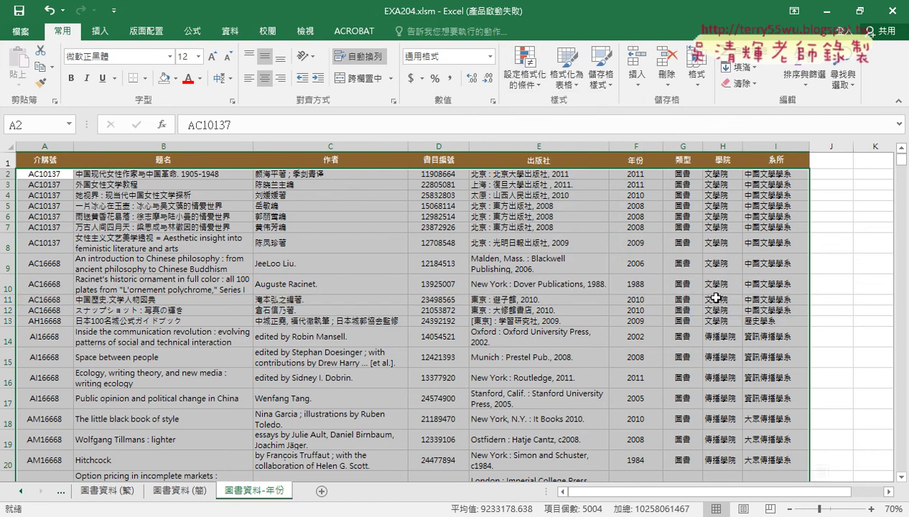
pyautogui.click(563, 301)
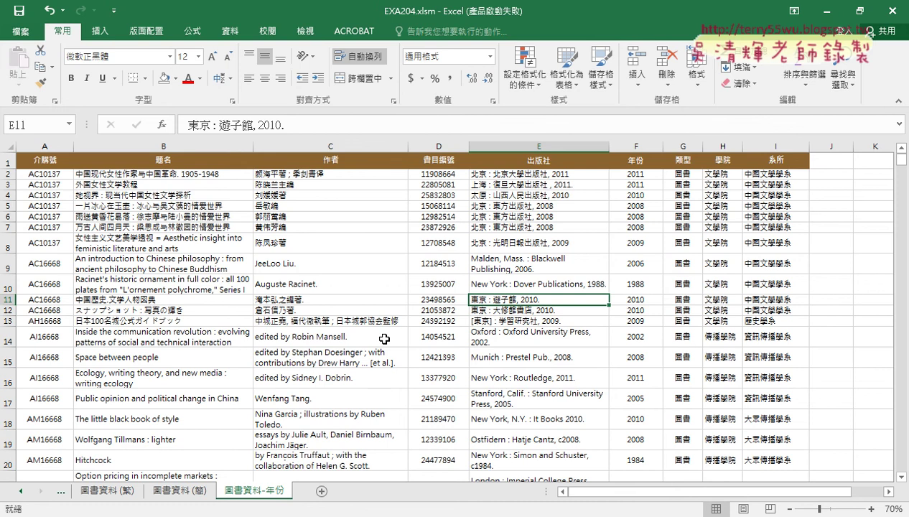
# - Enable the 開發人員 Developer tab through Customize Ribbon and display its commands
pyautogui.click(114, 10)
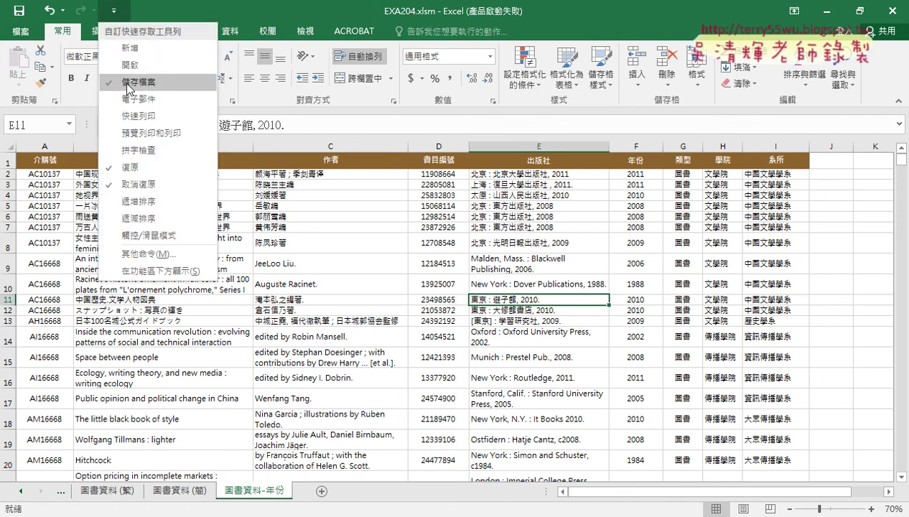
pyautogui.click(173, 260)
pyautogui.click(201, 171)
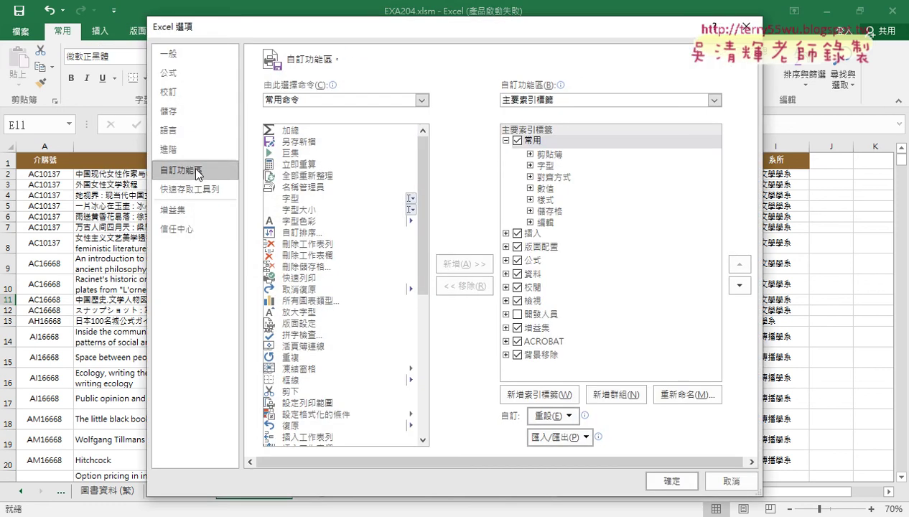
pyautogui.click(517, 313)
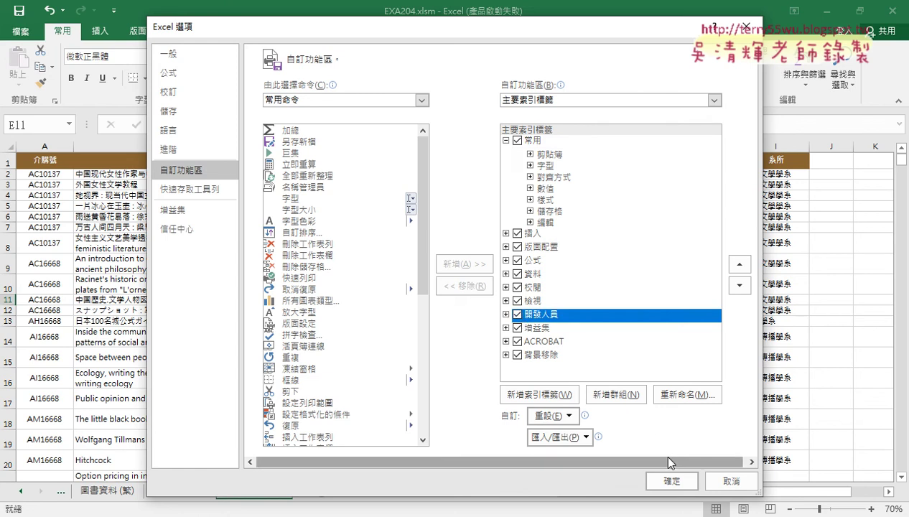
pyautogui.click(671, 480)
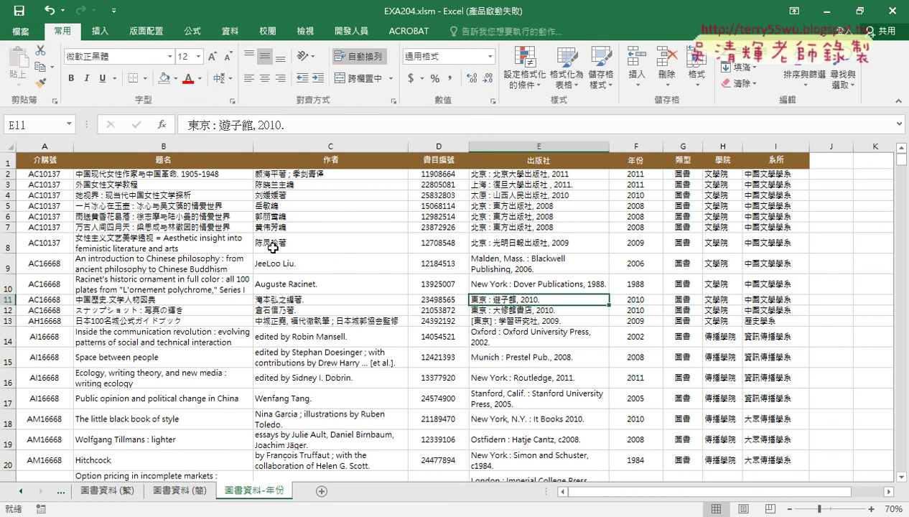
pyautogui.click(354, 41)
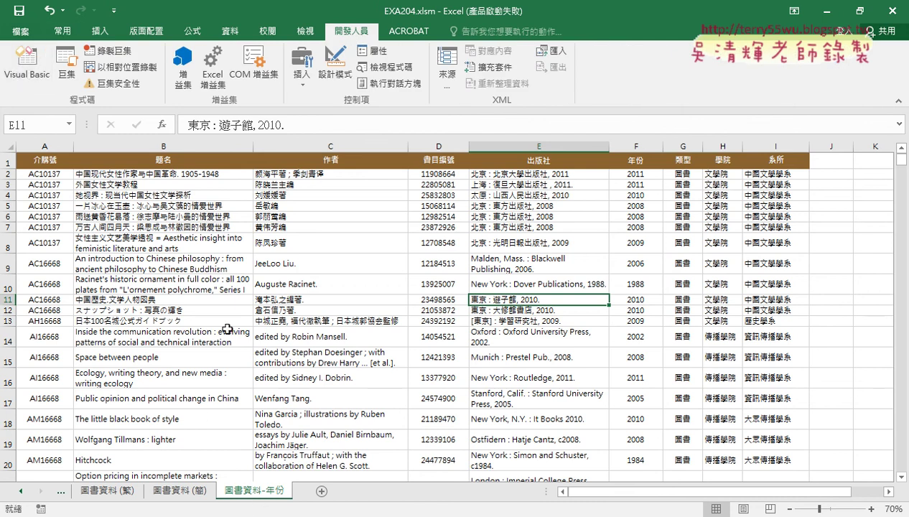
# - In the Visual Basic editor, delete Module1's code from the 篩選題名 body to the end
pyautogui.click(32, 84)
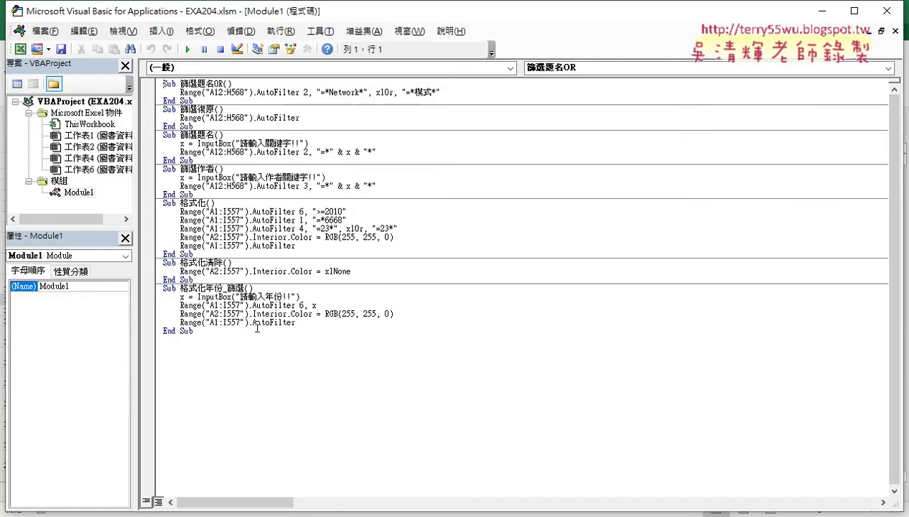
pyautogui.moveTo(51, 11)
pyautogui.mouseDown()
pyautogui.moveTo(75, 25)
pyautogui.moveTo(249, 28)
pyautogui.mouseUp()
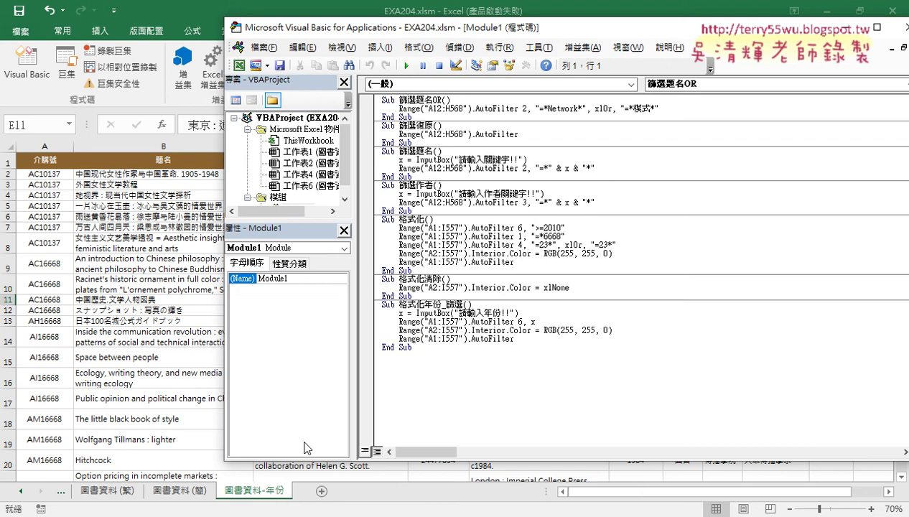
pyautogui.click(441, 381)
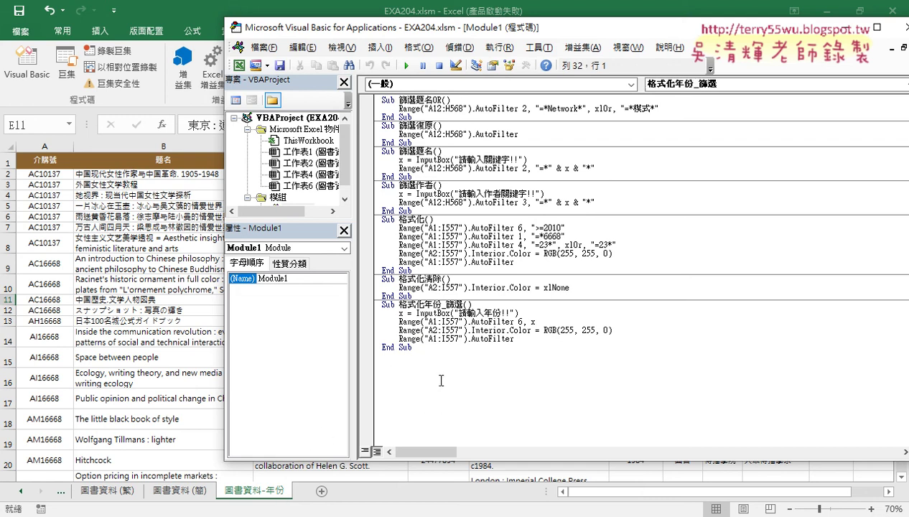
pyautogui.moveTo(441, 381); pyautogui.dragTo(370, 210)
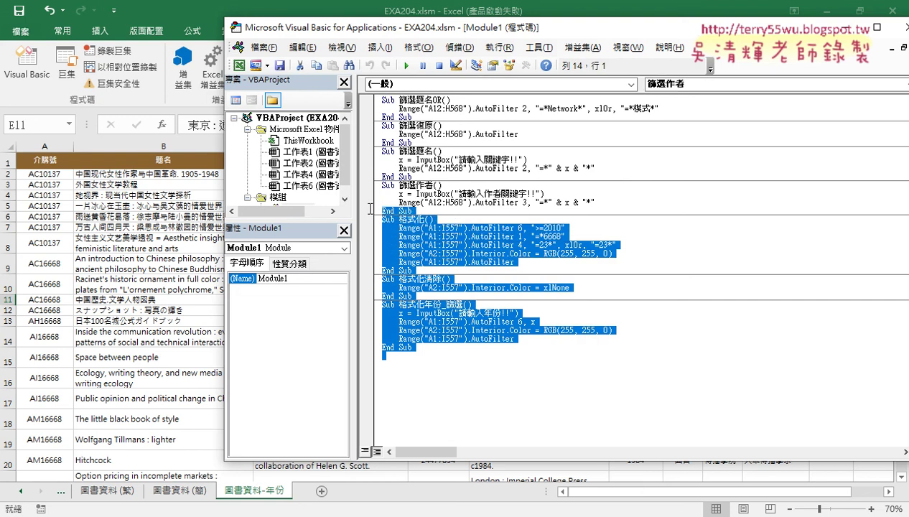
pyautogui.moveTo(370, 209); pyautogui.dragTo(367, 161)
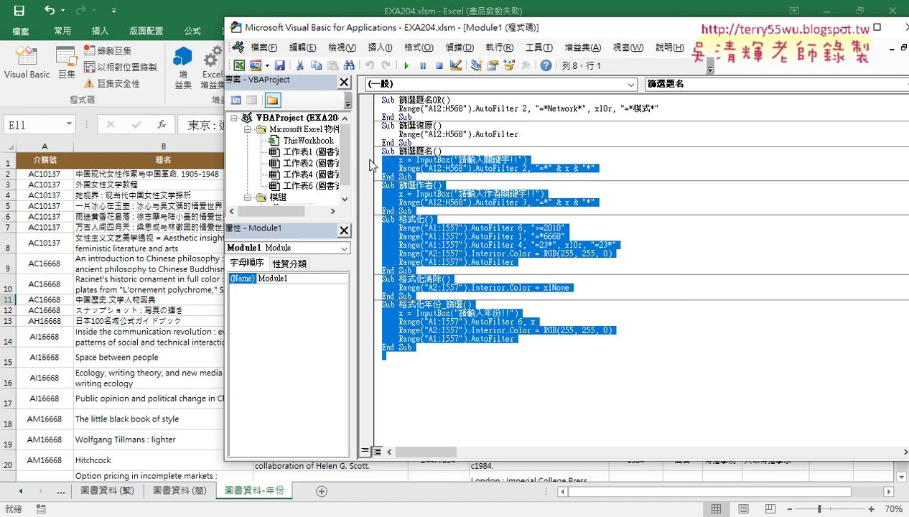
pyautogui.press('Delete')
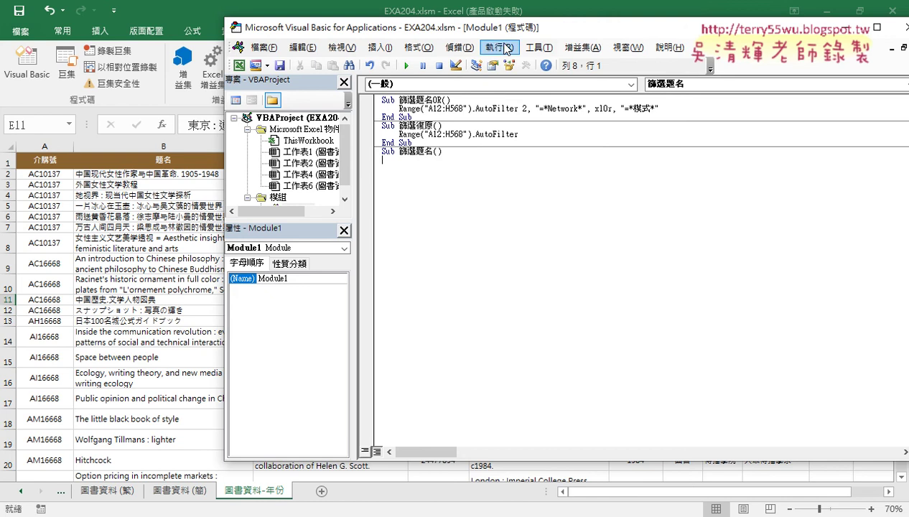
# - Set the VBA code font size to 12 and delete the 篩選題名OR and 篩選復原 macros
pyautogui.click(553, 47)
pyautogui.click(538, 103)
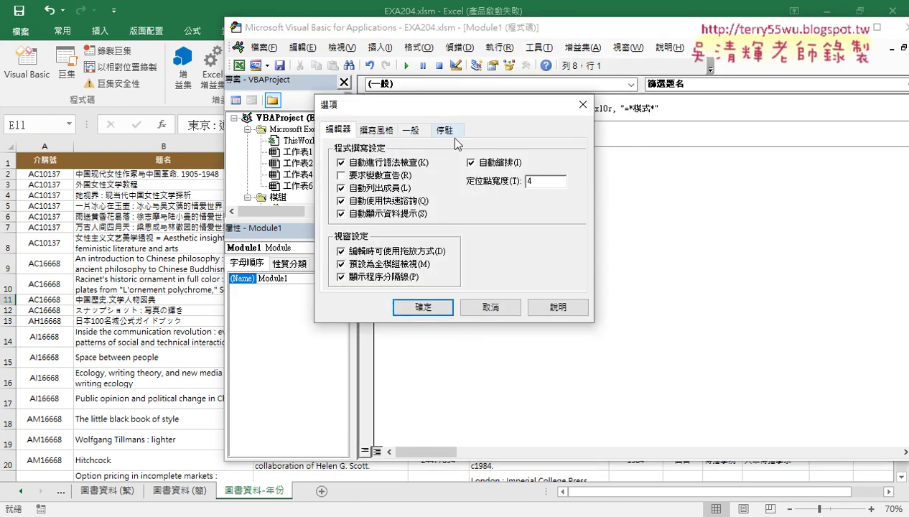
pyautogui.click(376, 130)
pyautogui.click(528, 194)
pyautogui.click(510, 230)
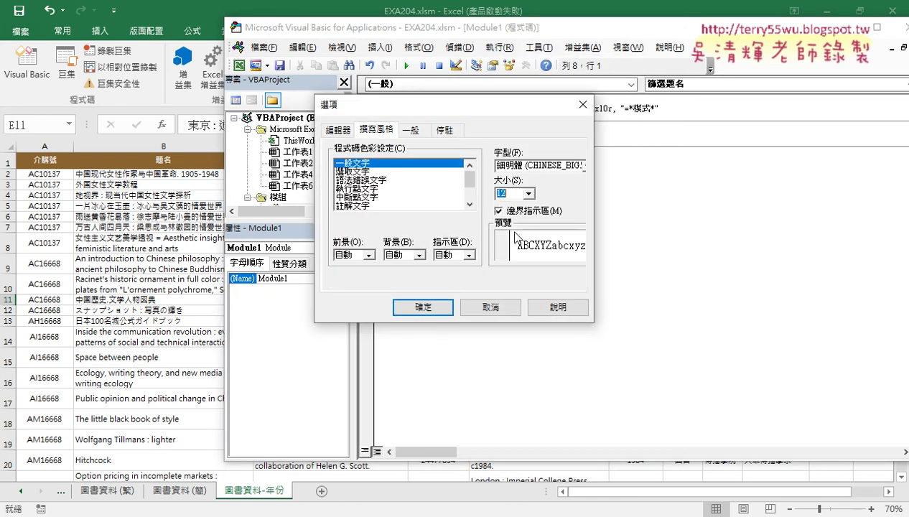
pyautogui.click(424, 307)
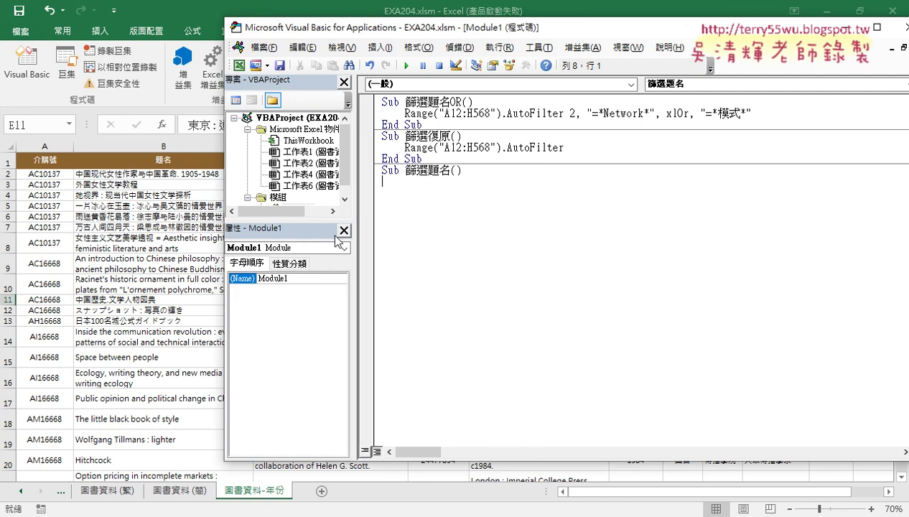
pyautogui.moveTo(423, 159); pyautogui.dragTo(369, 103)
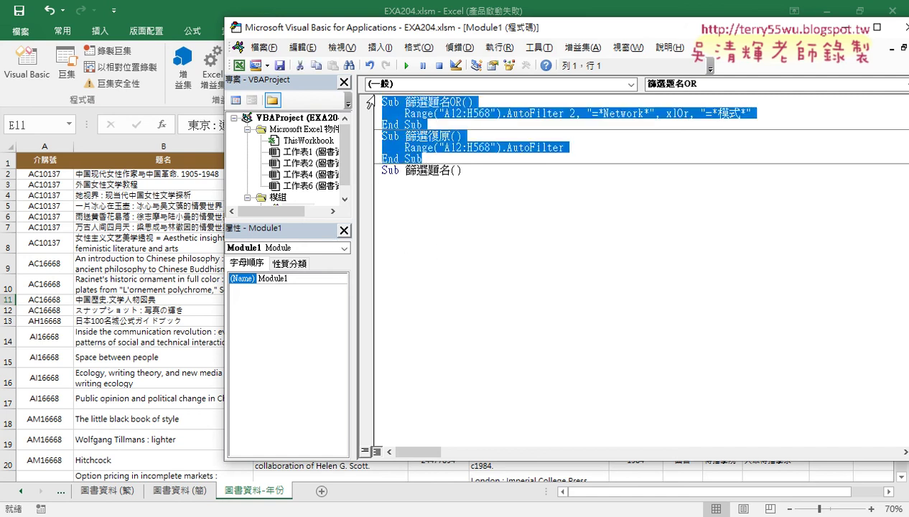
pyautogui.press('Delete')
pyautogui.press('Delete')
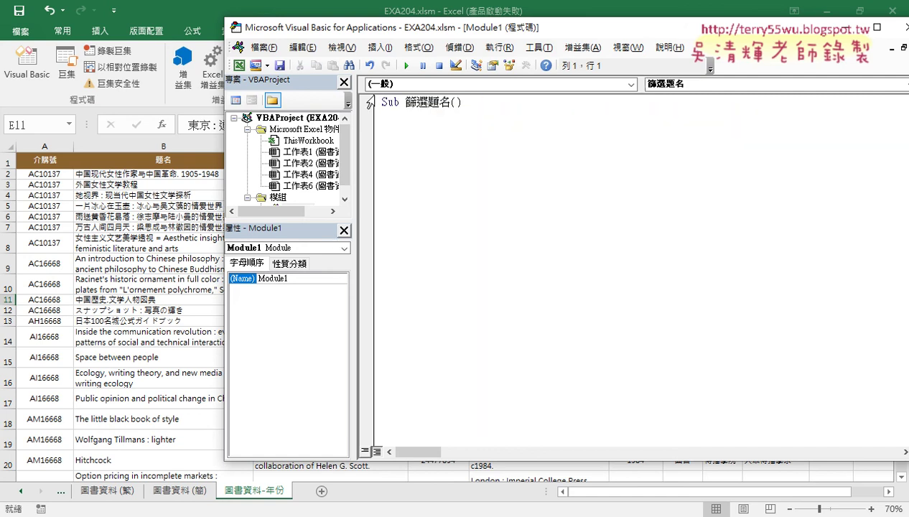